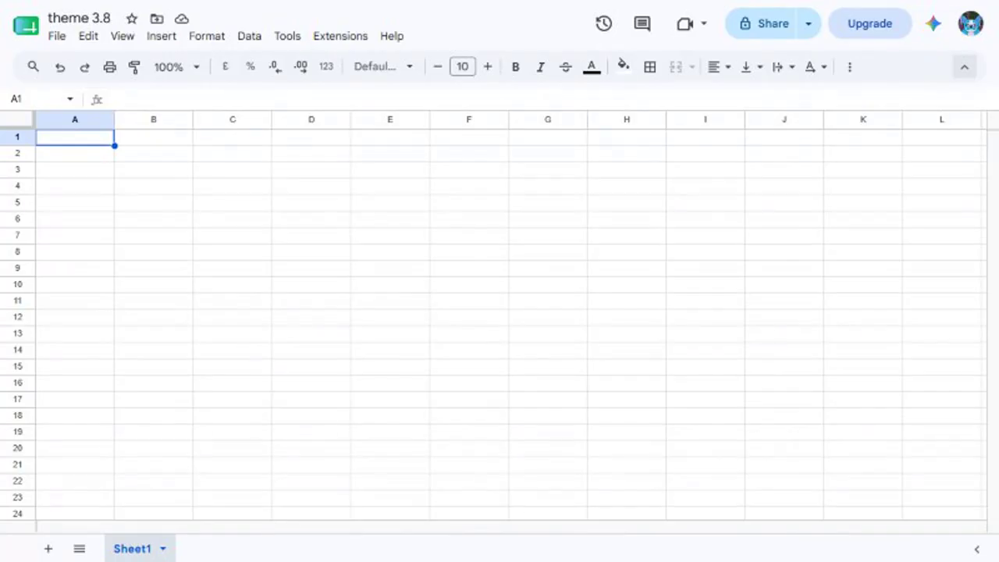
left_click(35, 98)
type("A1:O20")
key("Return")
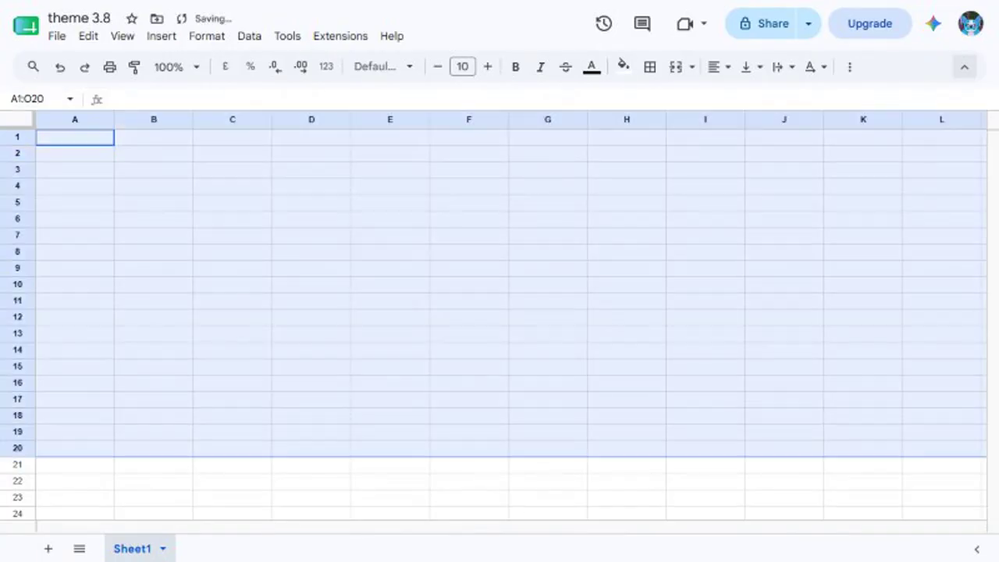
Rename the spreadsheet as "Monthly Budget Tracker - Lesson 3.8"
left_click(81, 18)
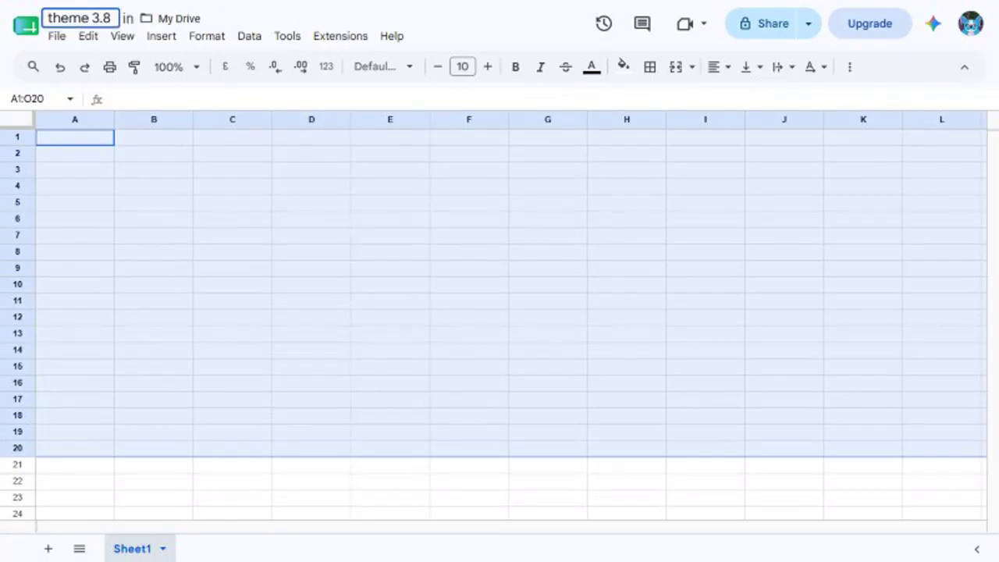
key("ctrl+a")
type("Monthly Budget Tracker - Lesson 3.8")
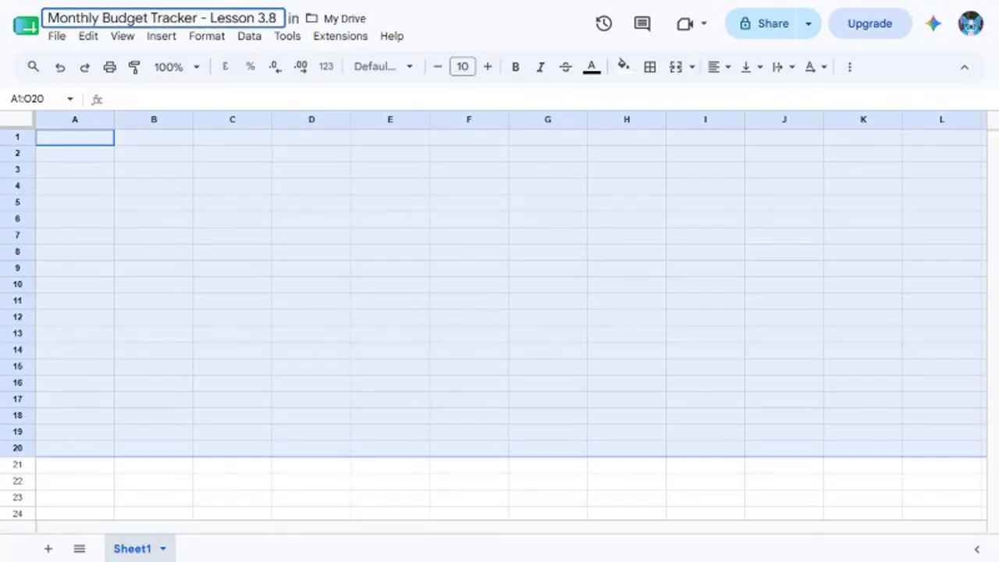
key("Return")
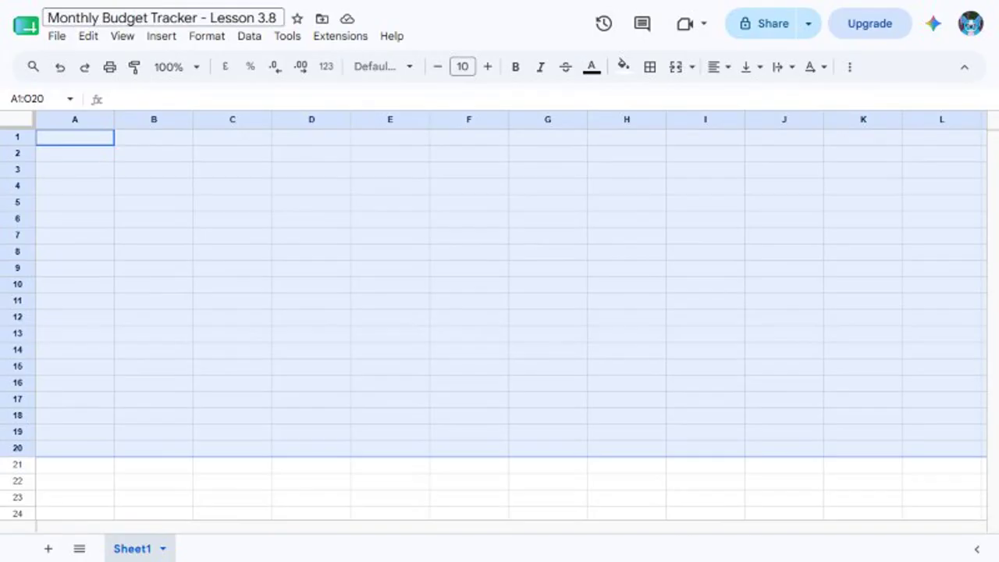
Set the text wrapping of columns A through O to Wrap
left_click(37, 98)
type("A:O")
key("Return")
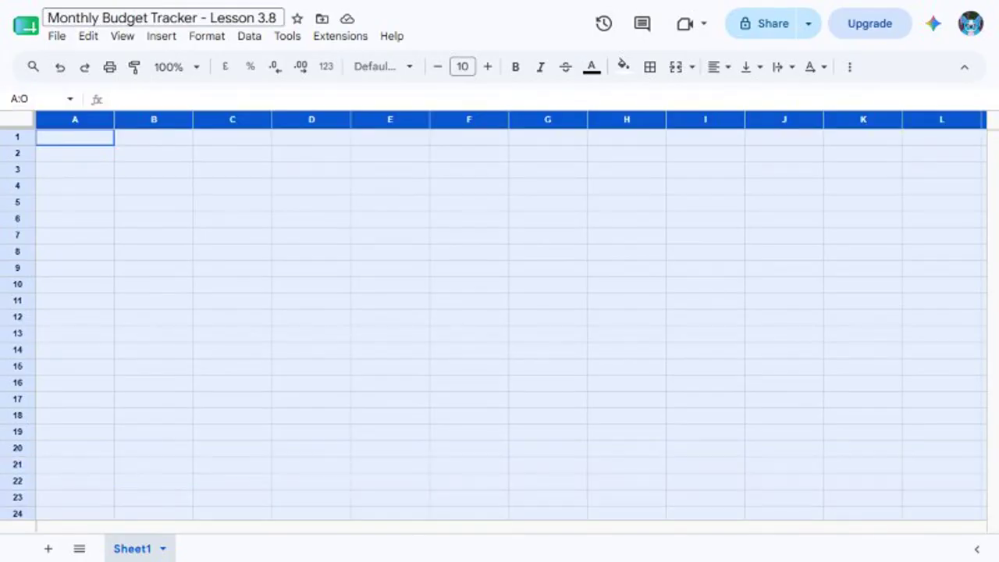
key("alt+o")
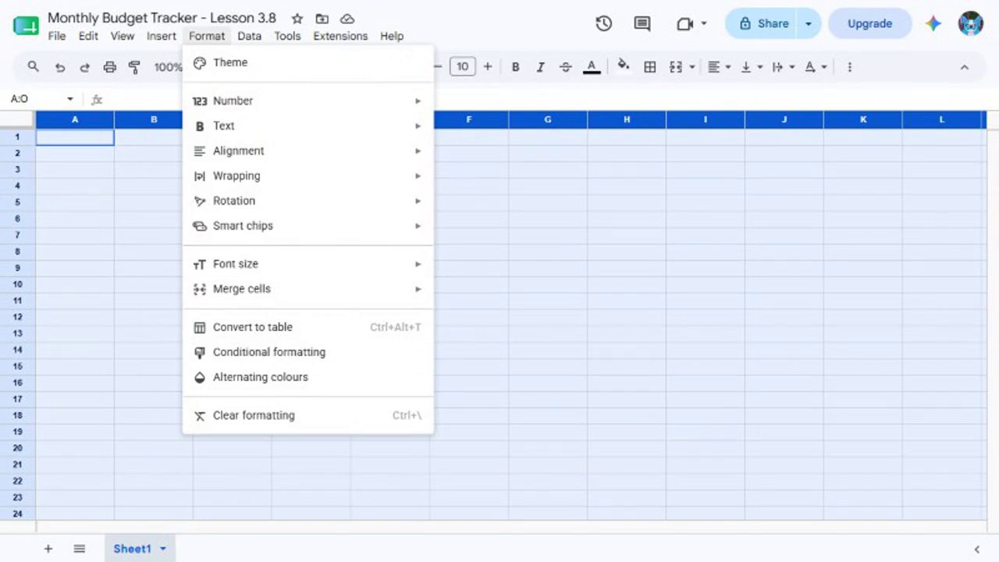
mouse_move(237, 176)
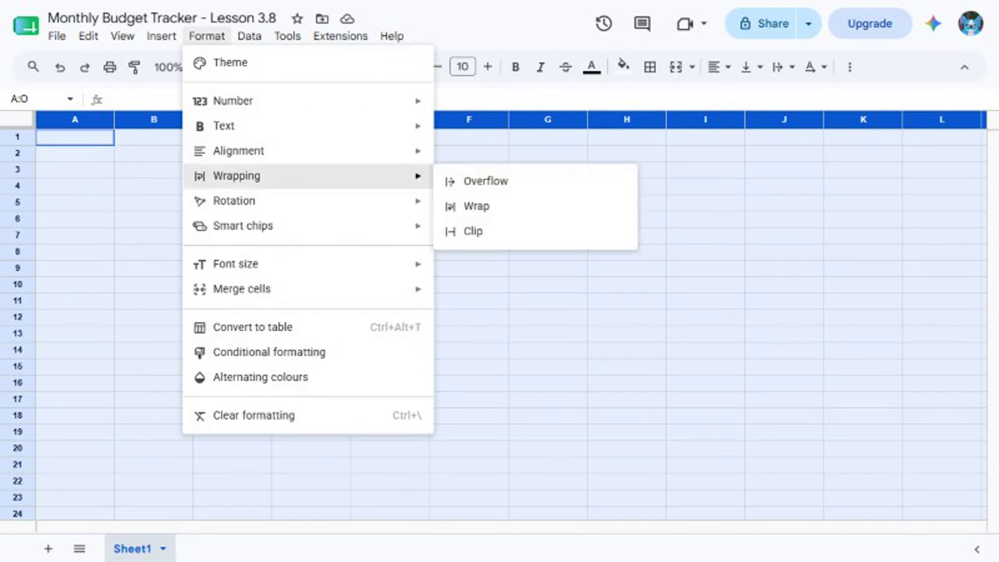
left_click(476, 206)
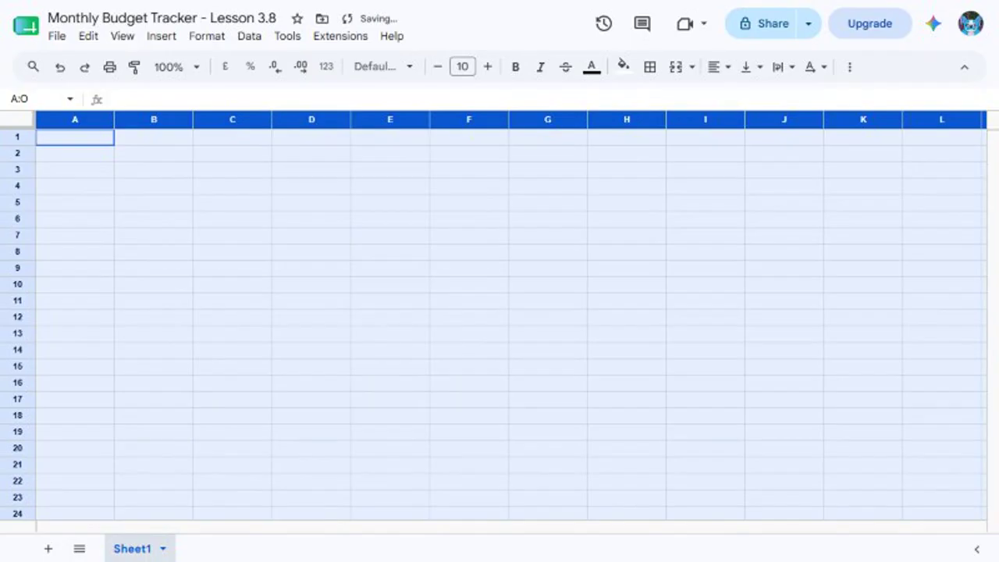
Enter the title "Monthly Budget Tracker" in A1 and merge cells A1:G1
type("Monthly Budget Tracker")
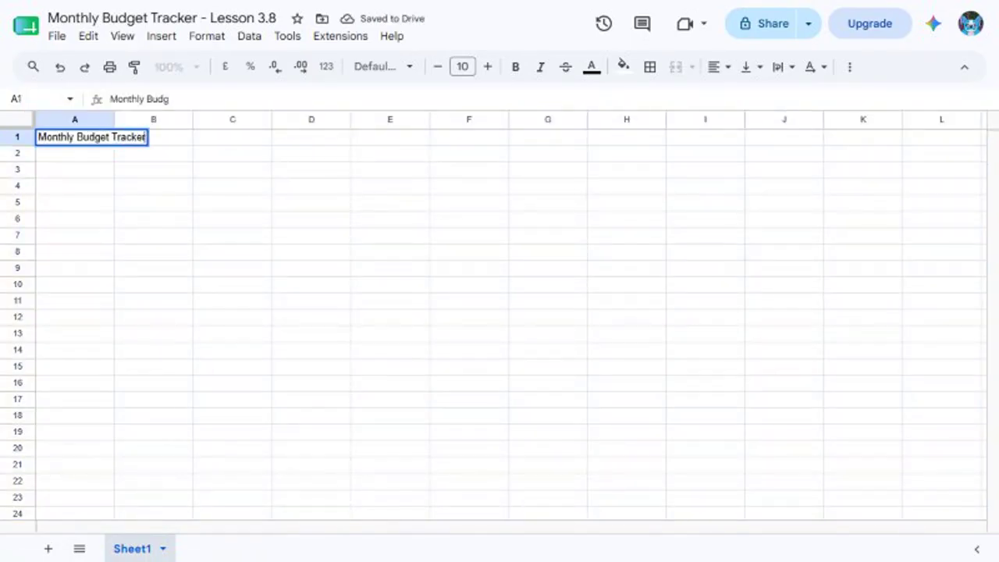
key("Return")
left_click_drag(75, 143, 547, 143)
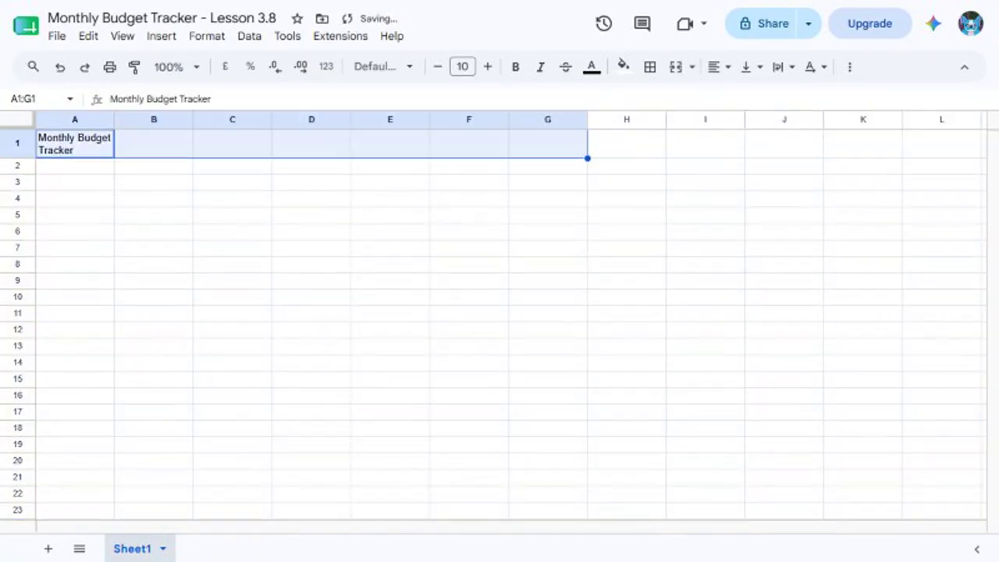
key("alt+o")
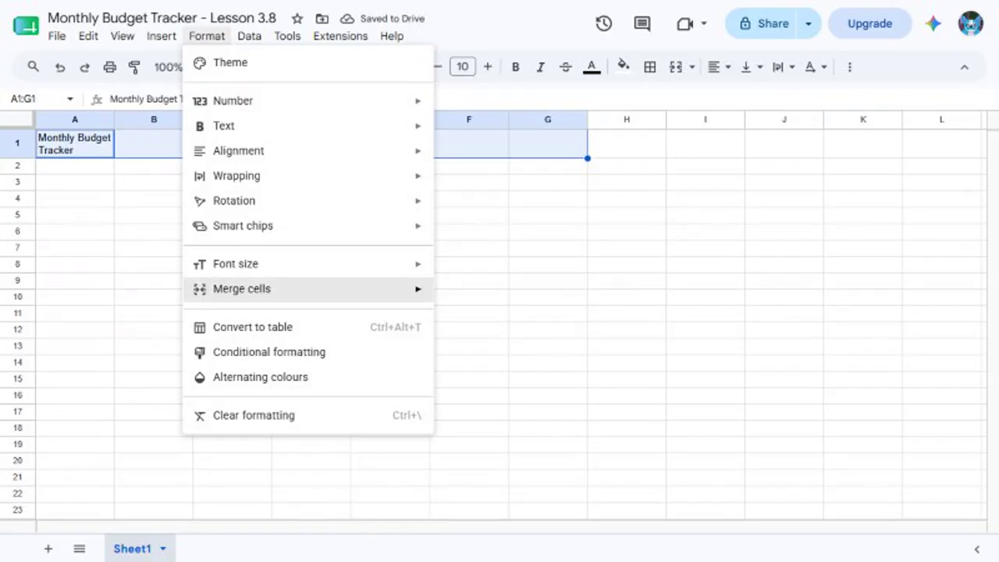
mouse_move(307, 288)
left_click(469, 294)
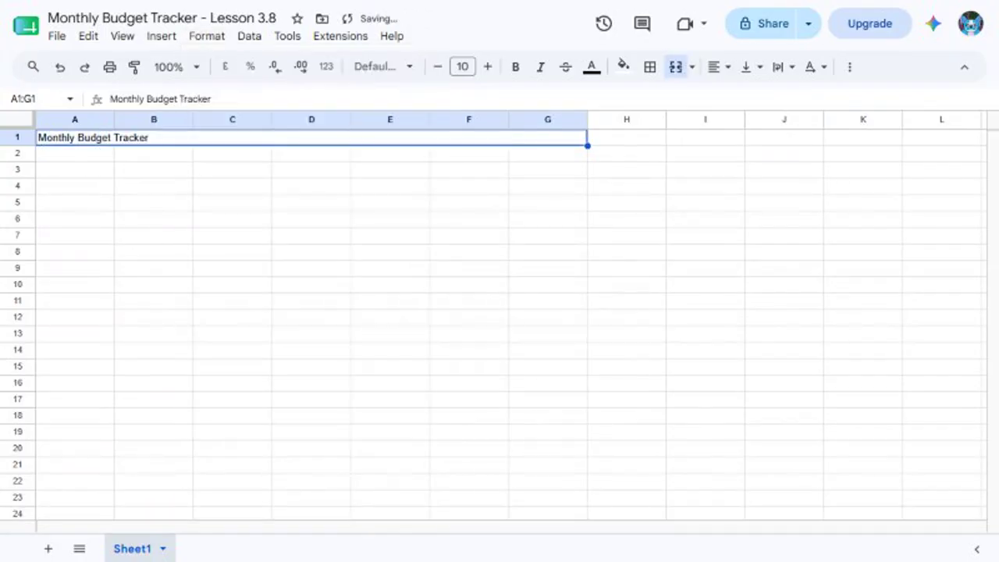
Make the merged title in row 1 bold and centre it horizontally
key("ctrl+b")
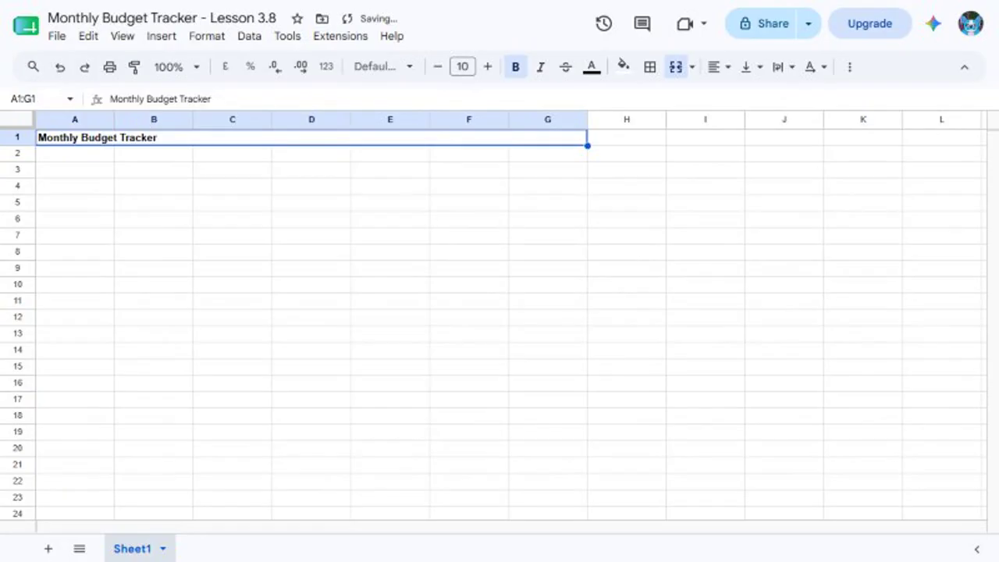
left_click(207, 36)
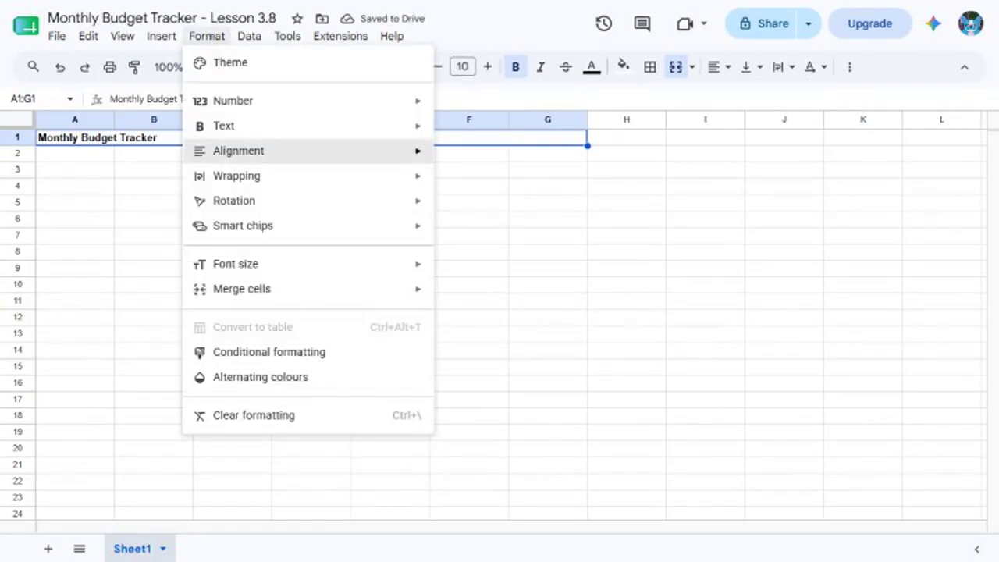
mouse_move(238, 150)
left_click(479, 181)
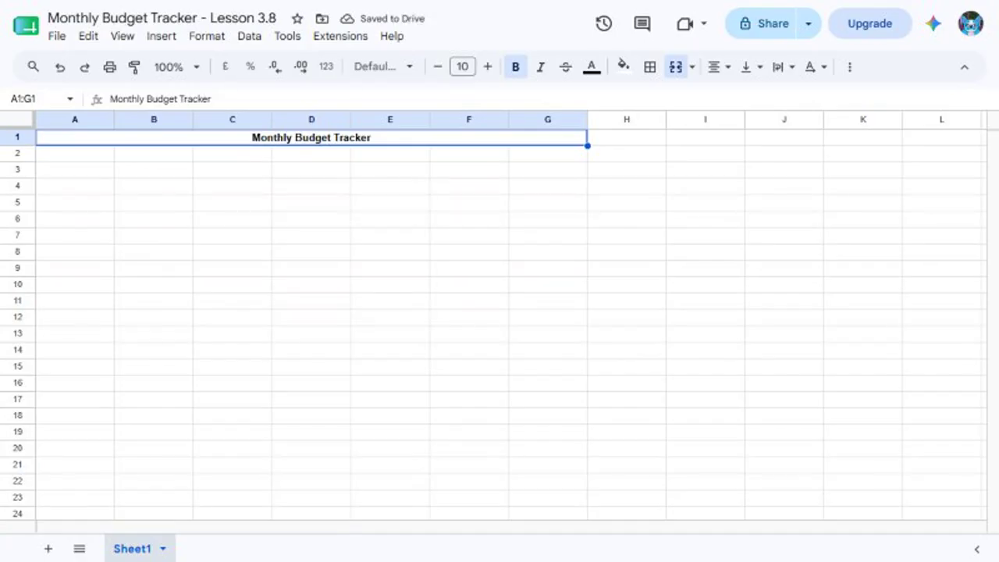
Enter the headers Date, Type, Category, Description, Planned, Actual and Difference in cells A3 to G3
left_click(75, 169)
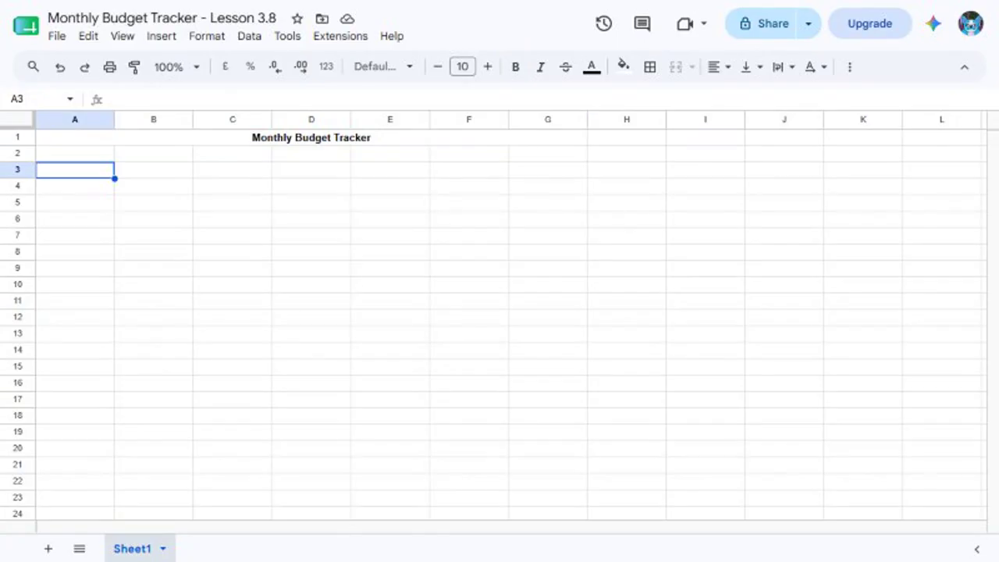
type("Date")
key("Tab")
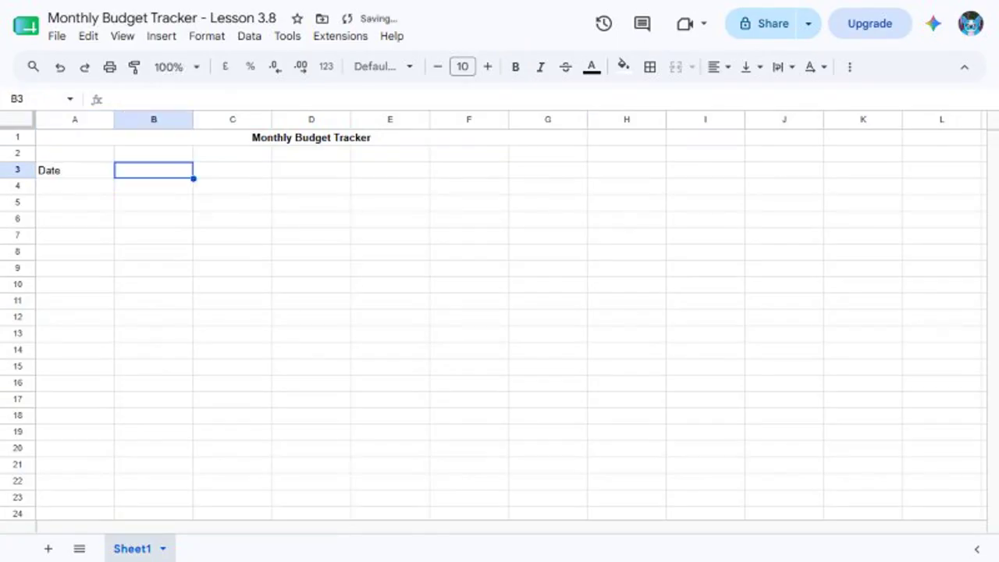
type("Type")
key("Tab")
type("Category")
key("Tab")
type("Description")
key("Tab")
type("Planned")
key("Tab")
type("Actual")
key("Tab")
type("Difference")
key("Return")
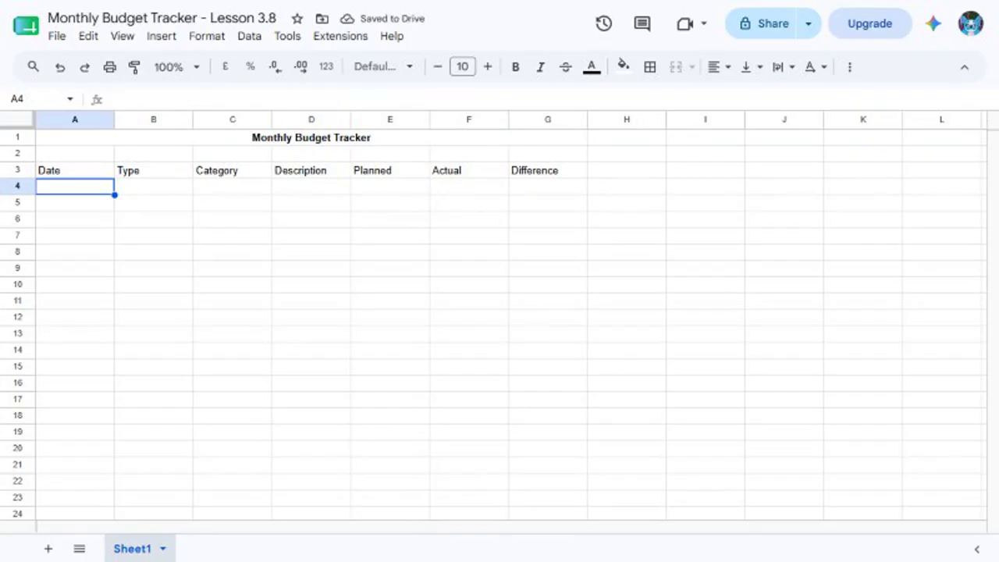
Fill row 4 with 2026-07-01, Income, Salary, July salary, planned 3200 and actual 3200
type("2026-07-01")
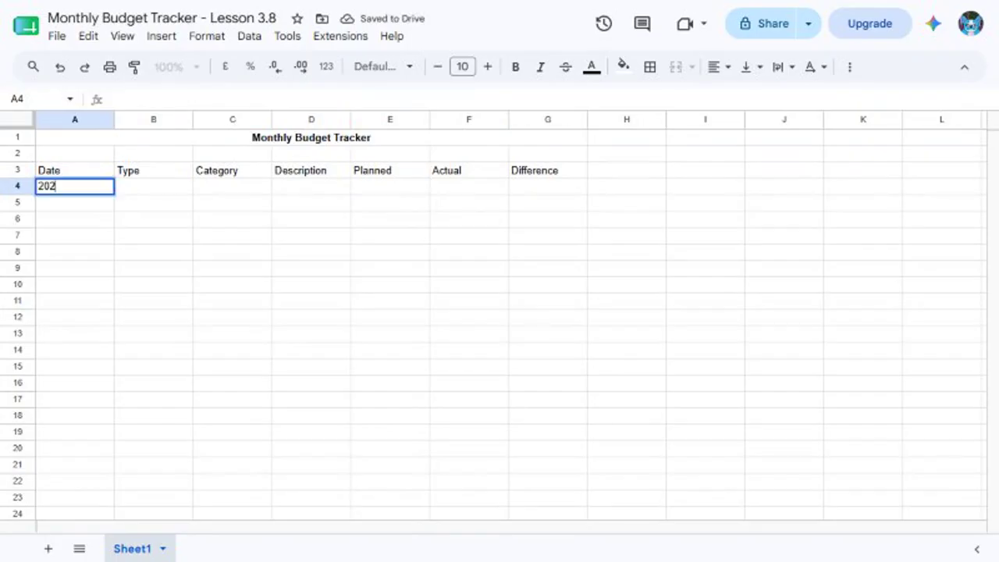
key("Tab")
type("Income")
key("Tab")
type("Salary")
key("Tab")
type("July salary")
key("Tab")
type("3200")
key("Tab")
type("3200")
key("Return")
Fill row 5 with 2026-07-03, Expense, Housing, Rent, planned 1200 and actual 1200
type("2026-07-03")
key("Tab")
type("Expense")
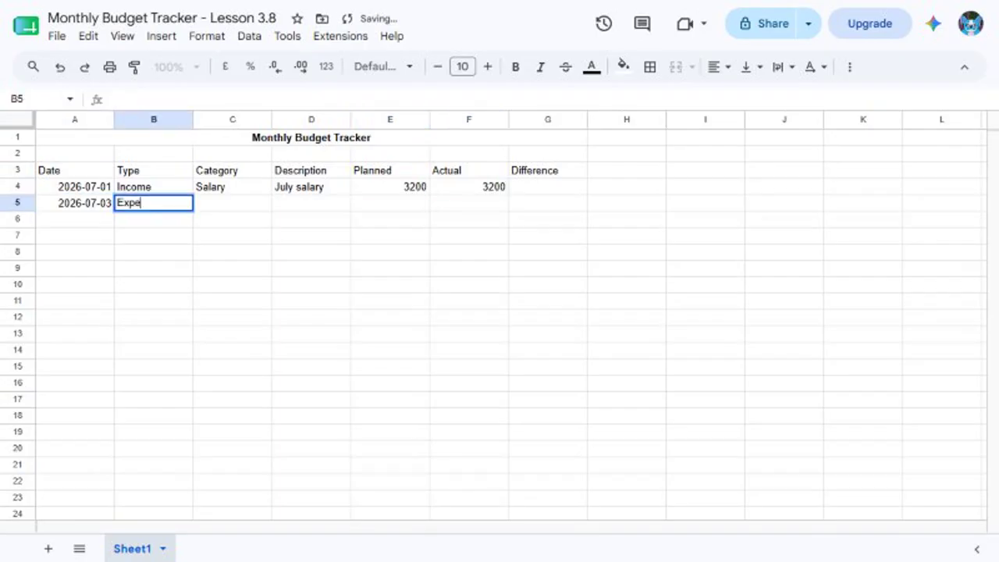
key("Tab")
type("Housing")
key("Tab")
type("Rent")
key("Tab")
type("1200")
key("Tab")
type("1200")
key("Return")
Fill row 6 with 2026-07-05, Expense, Utilities, Electricity and internet, planned 180 and actual 195
type("2026-07-05")
key("Tab")
type("Expense")
key("Tab")
type("Utilities")
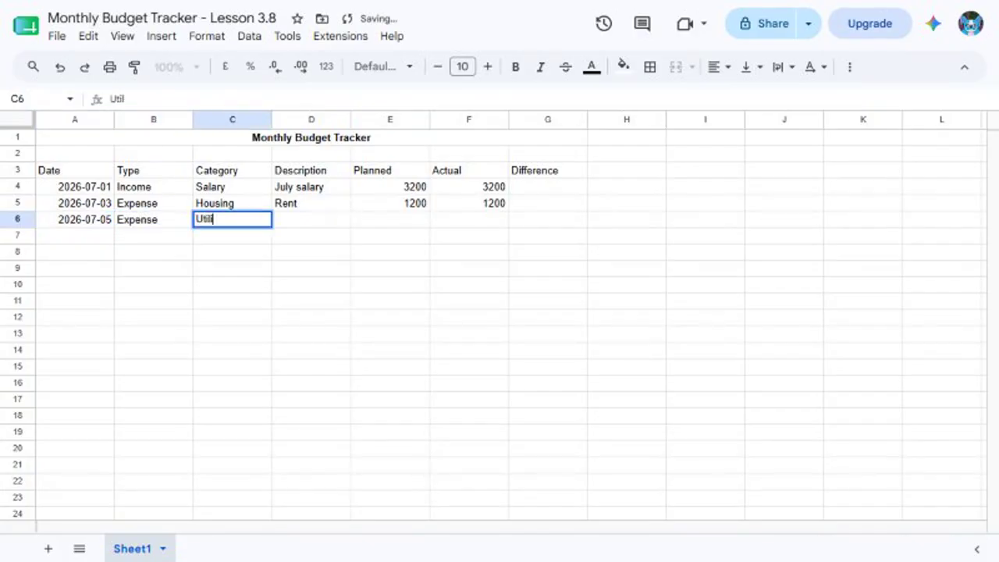
key("Tab")
type("Electricity and internet")
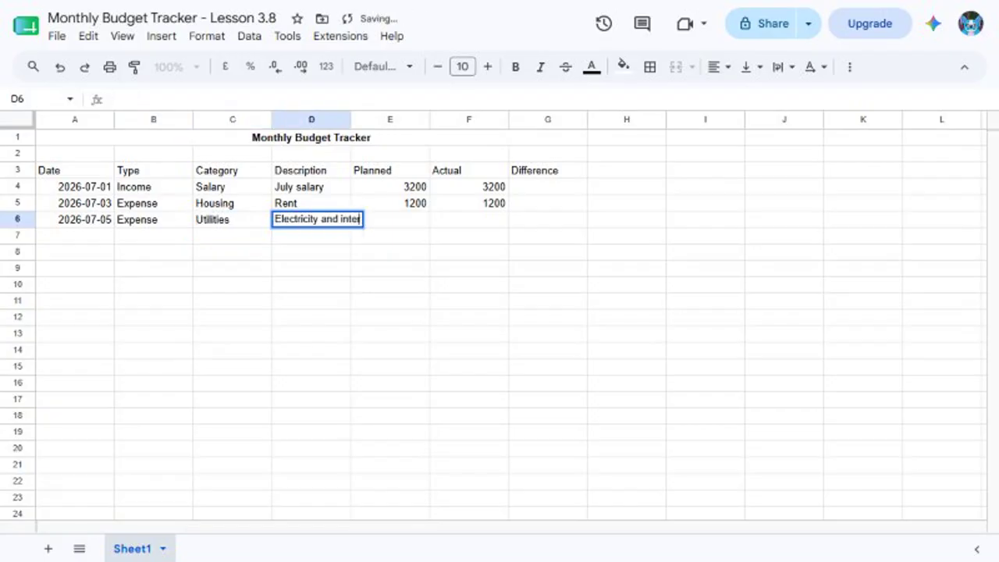
key("Tab")
type("180")
key("Tab")
type("195")
key("Return")
Fill row 7 with 2026-07-08, Expense, Food, Groceries, planned 450 and actual 472
type("2026-07-08")
key("Tab")
type("Expense")
key("Tab")
type("Food")
key("Tab")
type("Groceries")
key("Tab")
type("450")
key("Tab")
type("472")
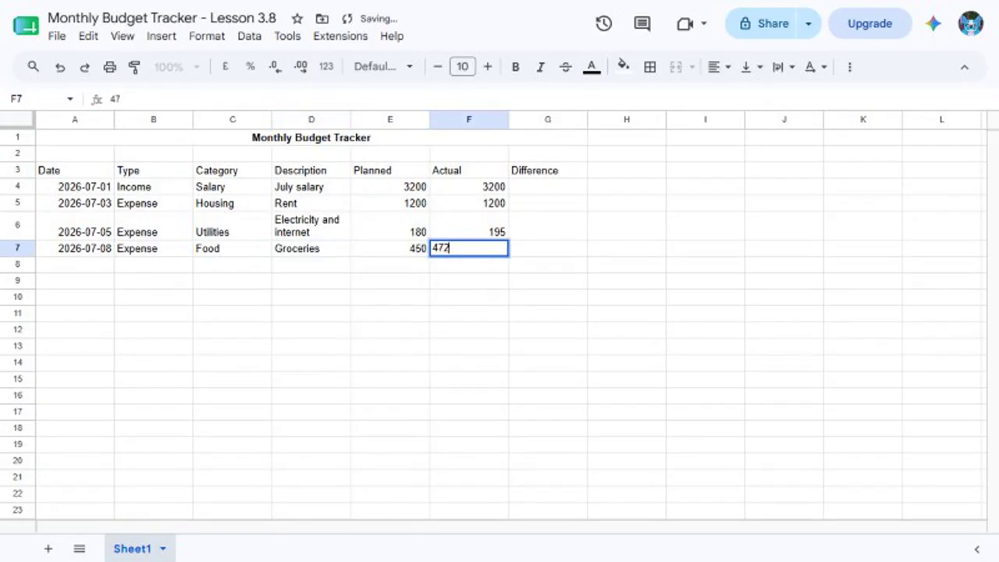
key("Return")
Fill row 8 with 2026-07-12, Expense, Transport, Fuel and transit, planned 220 and actual 198
type("2026-07-12")
key("Tab")
type("Expense")
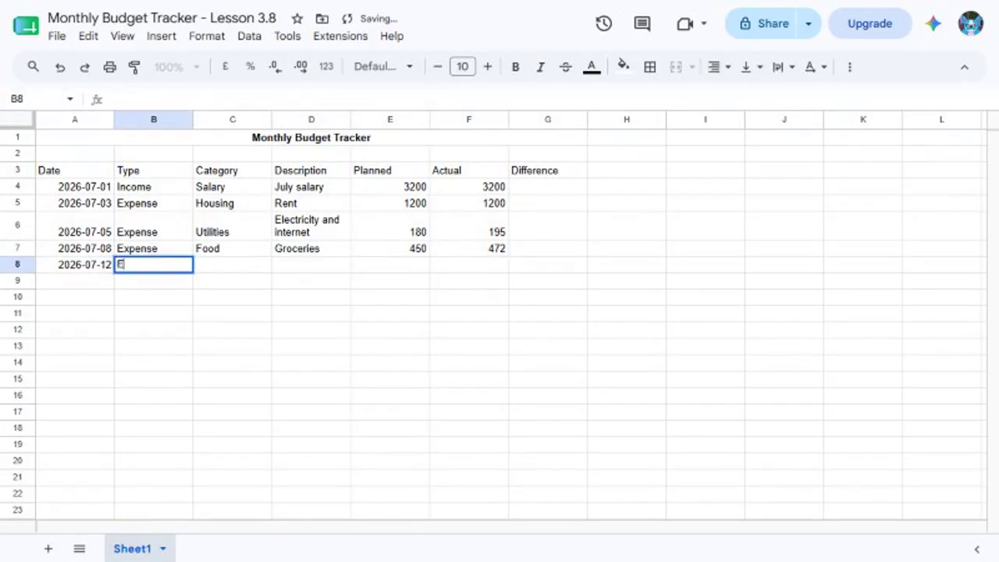
key("Tab")
type("Transport")
key("Tab")
type("Fuel and t")
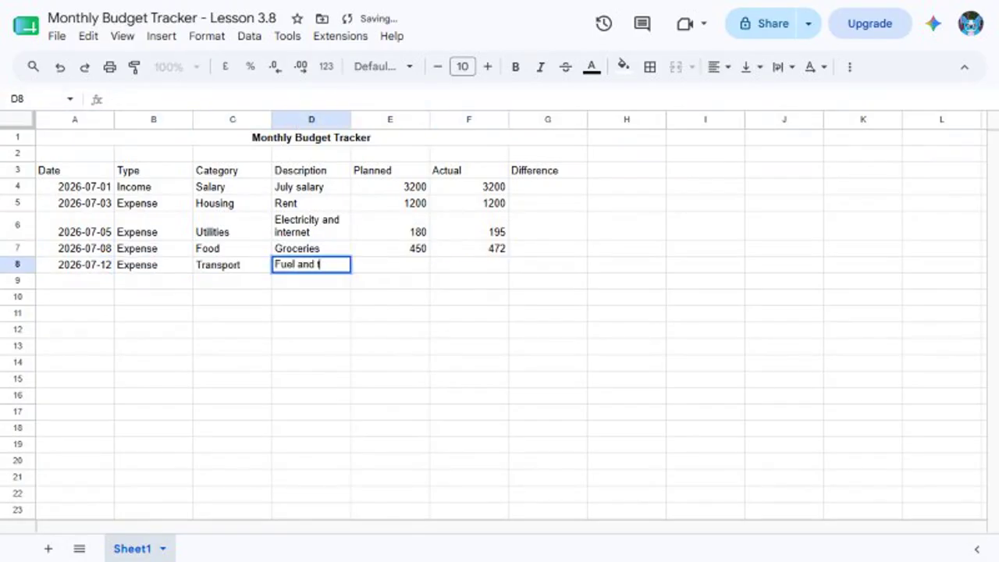
type("ransit")
key("Tab")
type("220")
key("Tab")
type("198")
key("Return")
Fill row 9 with 2026-07-15, Expense, Insurance, Health insurance, planned 500 and actual 500
type("2026-07-15")
key("Tab")
type("Expense")
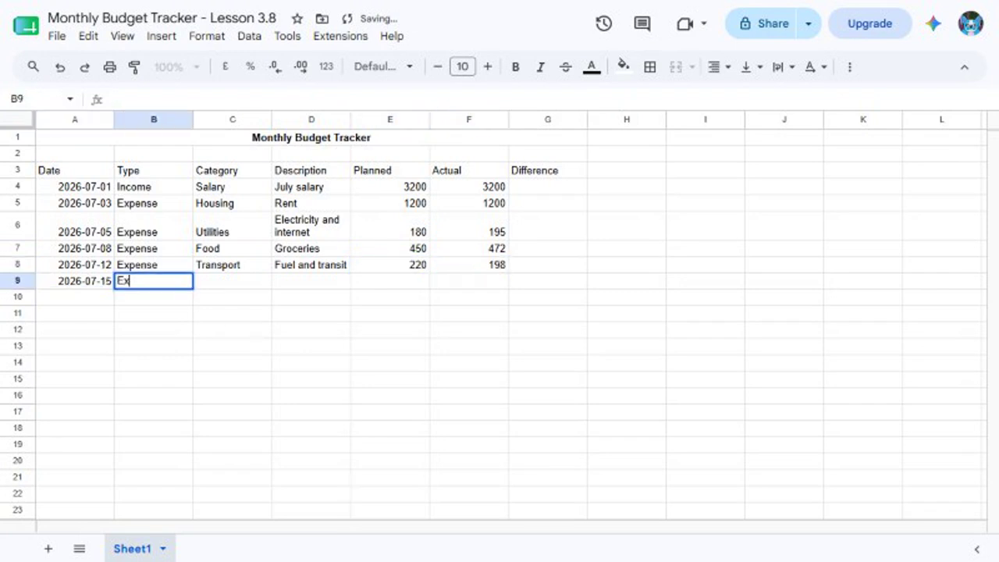
key("Tab")
type("Insurance")
key("Tab")
type("Health insurance")
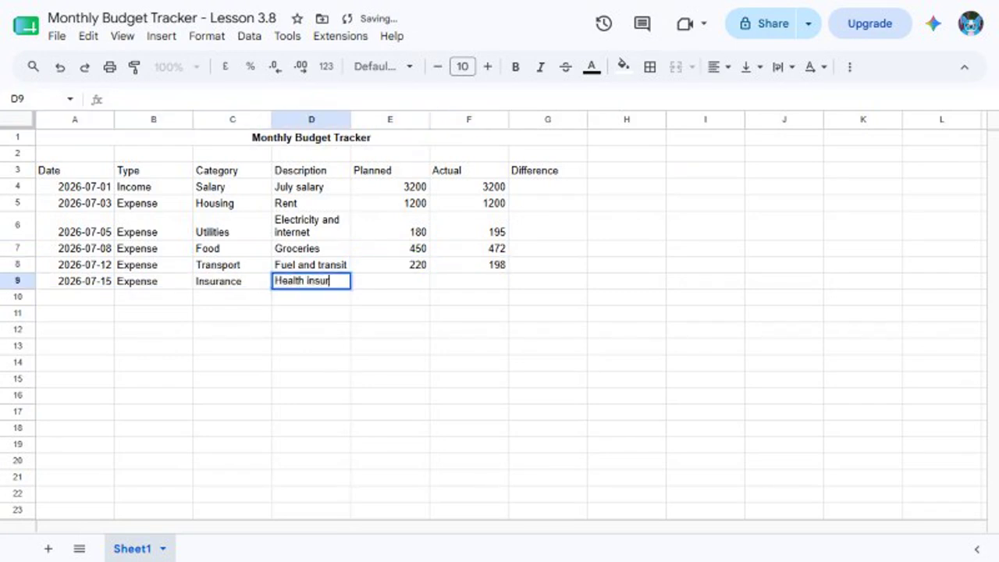
key("Tab")
type("500")
key("Tab")
type("500")
key("Return")
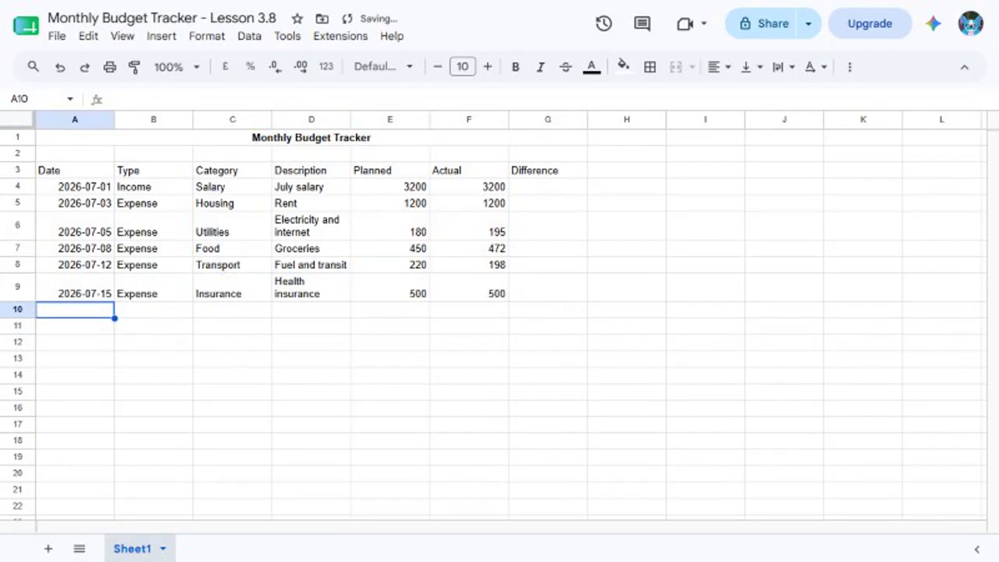
left_click(36, 98)
type("A3:F9")
key("Return")
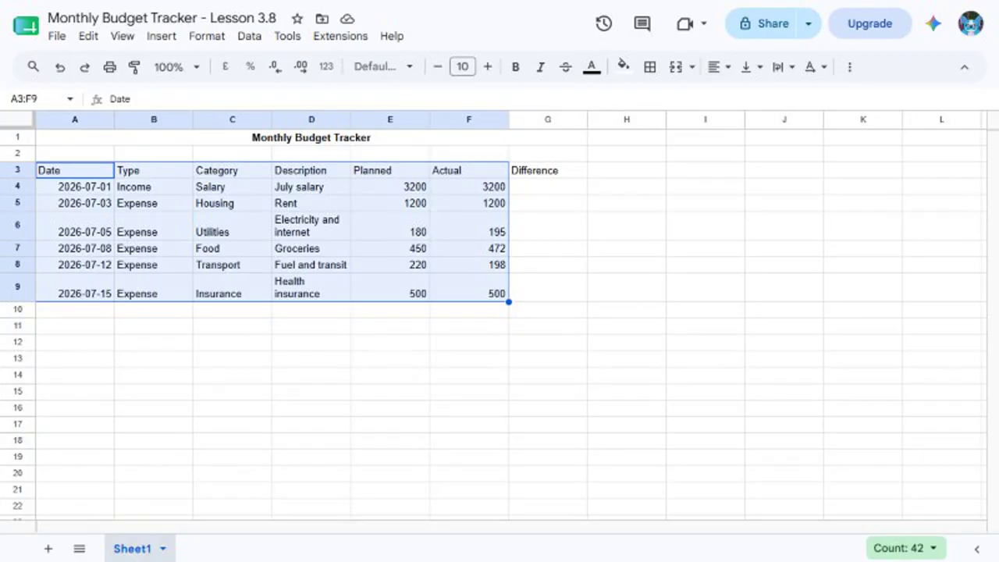
Enter =IF(B4="Income",F4-E4,E4-F4) in G4 and accept the suggested auto-fill to extend it through G9
left_click(510, 191)
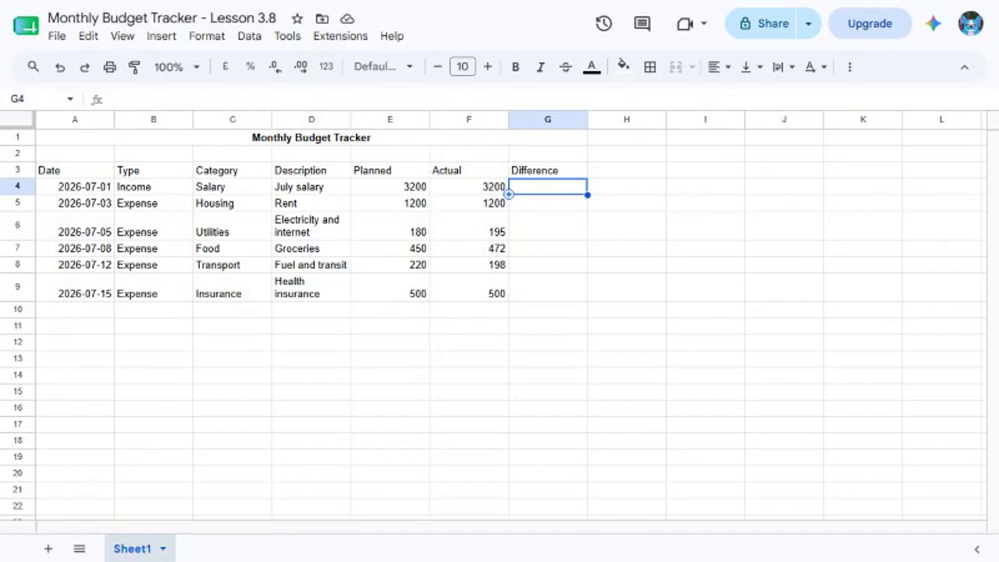
type("=")
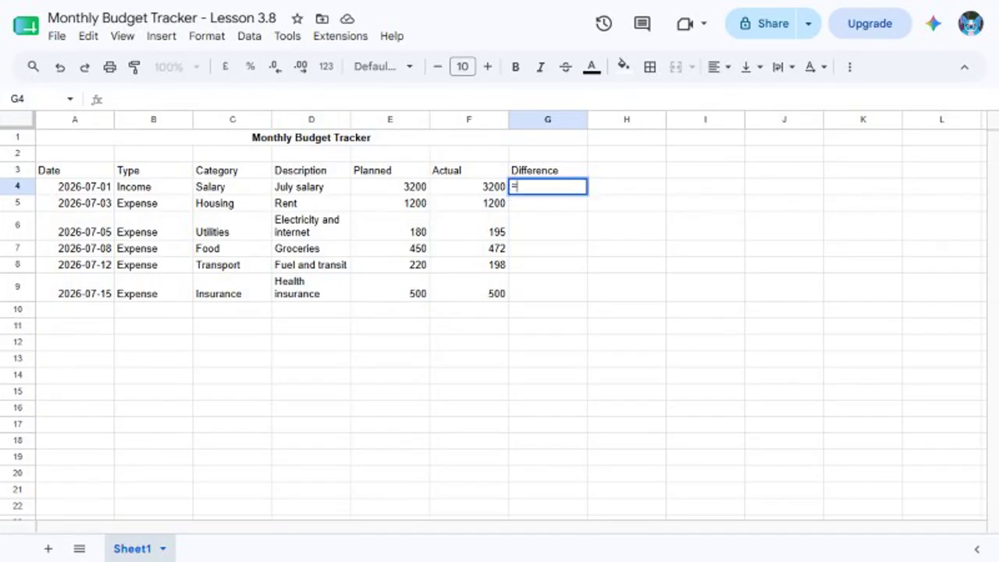
type("IF(B4=\"I")
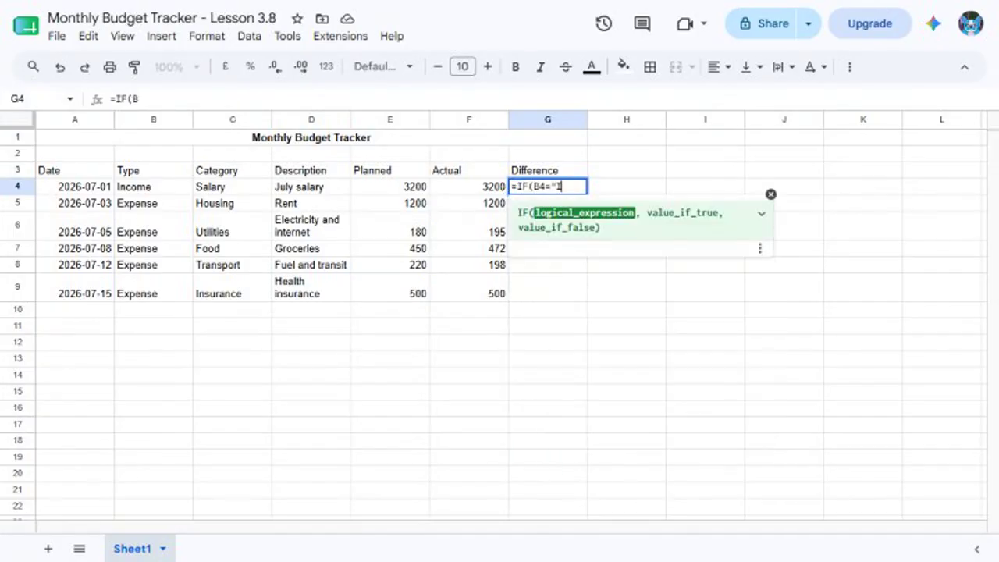
type("ncome\",F4-E4,E4-F4)")
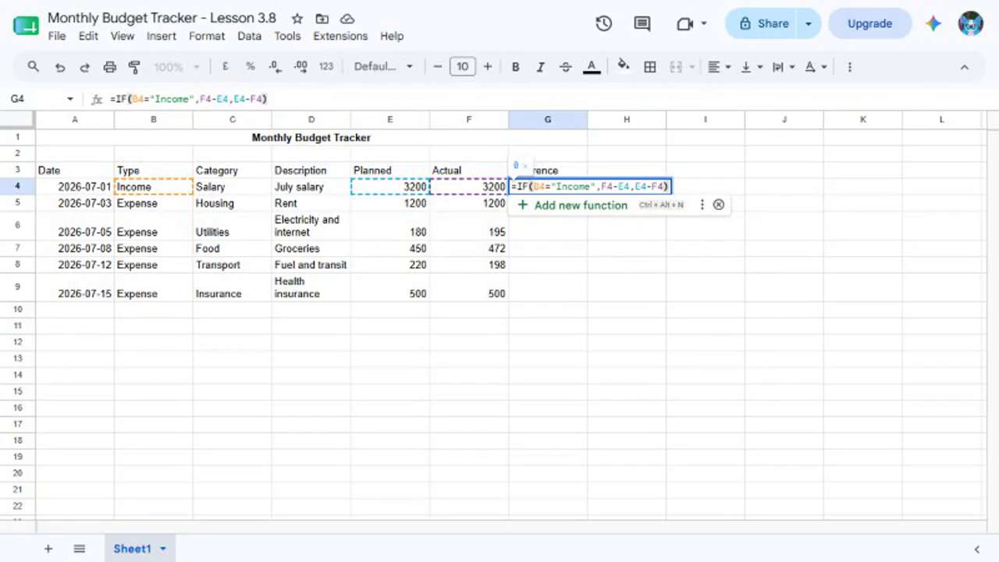
key("Return")
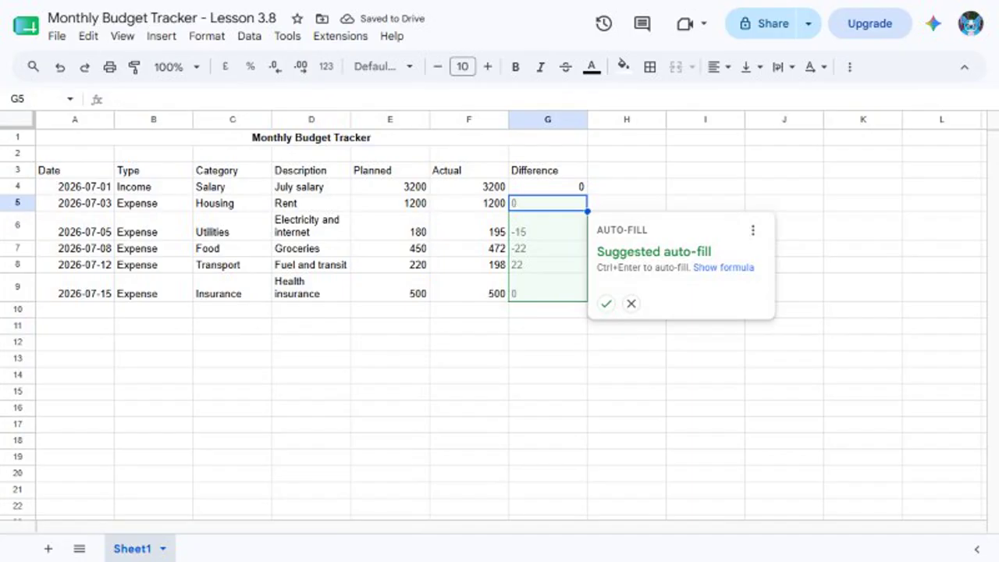
key("ctrl+Return")
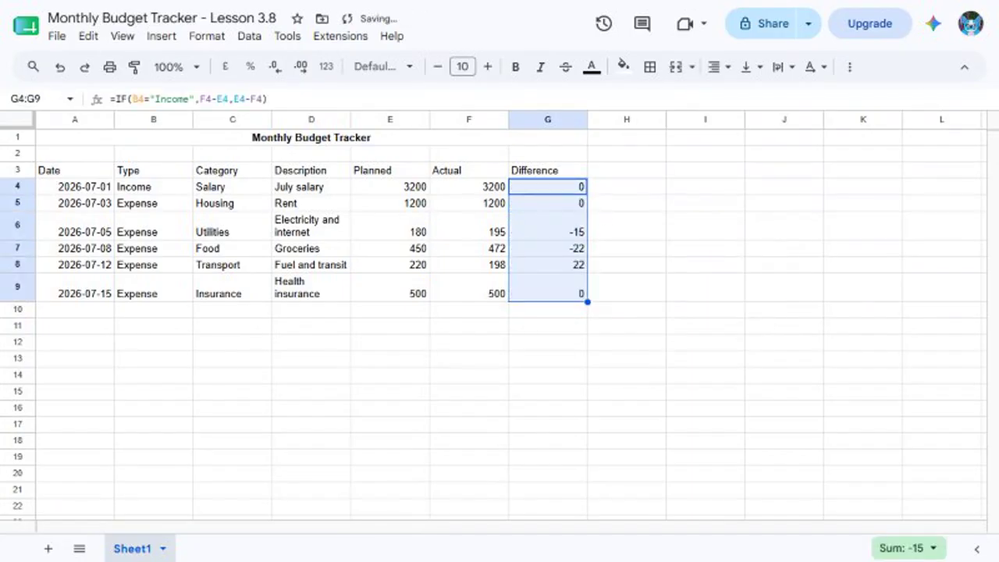
Select the range E3:G9 to review the planned, actual and difference figures
left_click(36, 98)
type("E3:G9")
key("Return")
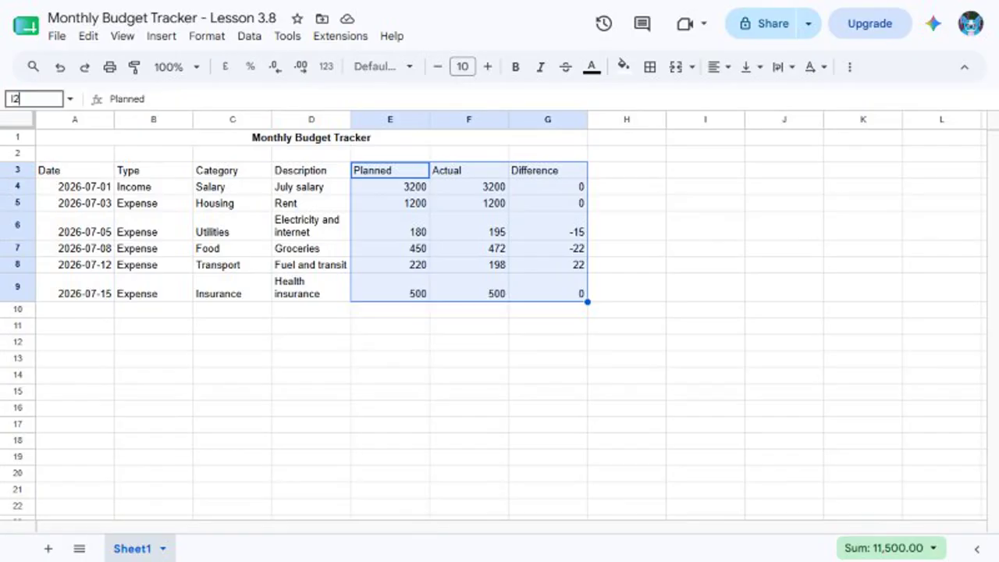
Enter the summary table headers Category, Planned, Actual and Remaining in I2:L2
left_click(705, 153)
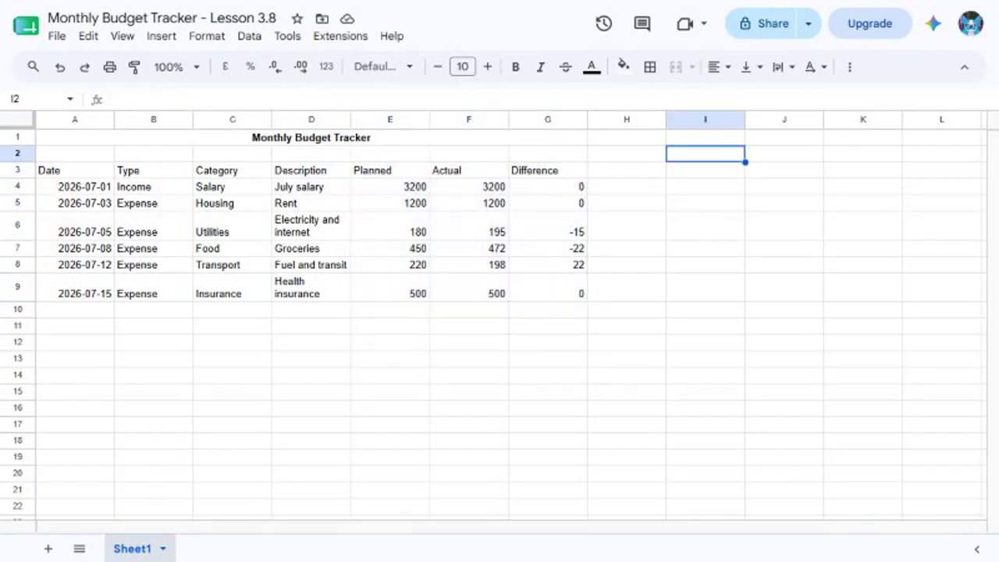
type("Category")
key("Tab")
type("Planned")
key("Tab")
type("Actual")
key("Tab")
type("Remaining")
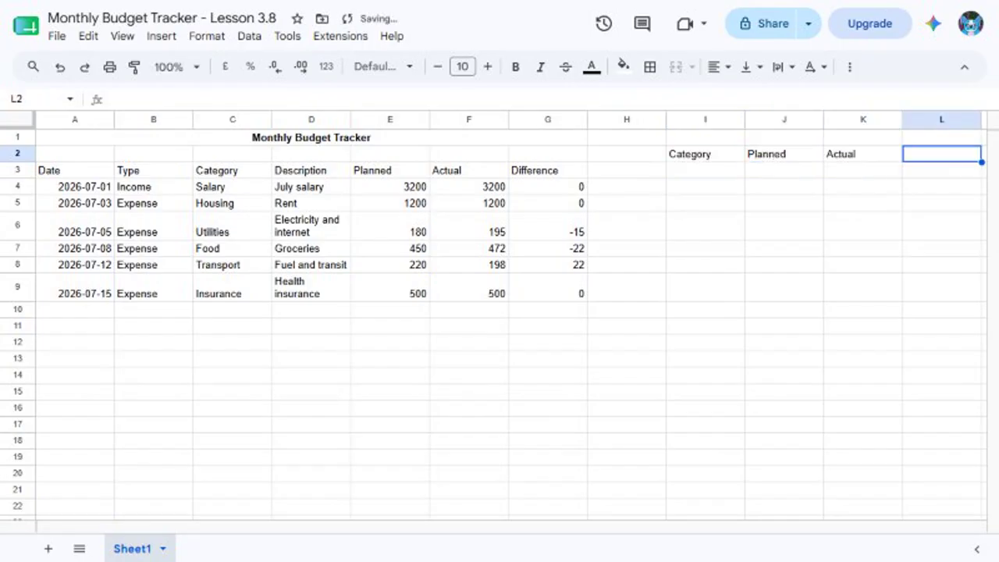
key("Return")
List the categories Housing, Utilities, Food, Transport and Insurance in I3:I7
type("Housing")
key("Return")
type("Utilities")
key("Return")
type("Food")
key("Return")
type("Transport")
key("Return")
type("Insurance")
key("Return")
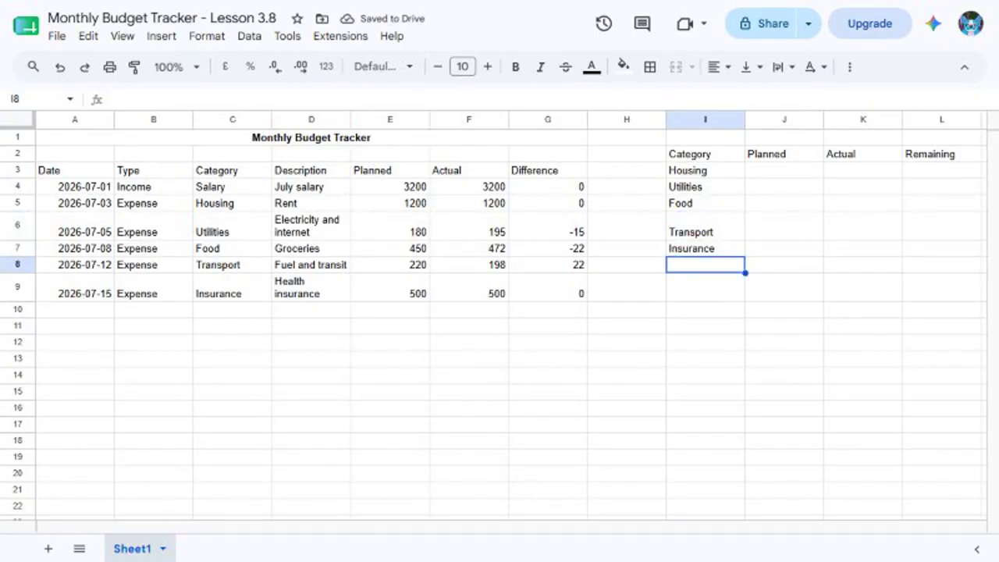
Enter =SUMIF($C$4:$C$9,I3,$E$4:$E$9) in J3 to total the planned amount for Housing
left_click(37, 98)
type("J3")
key("Return")
type("=SUMI")
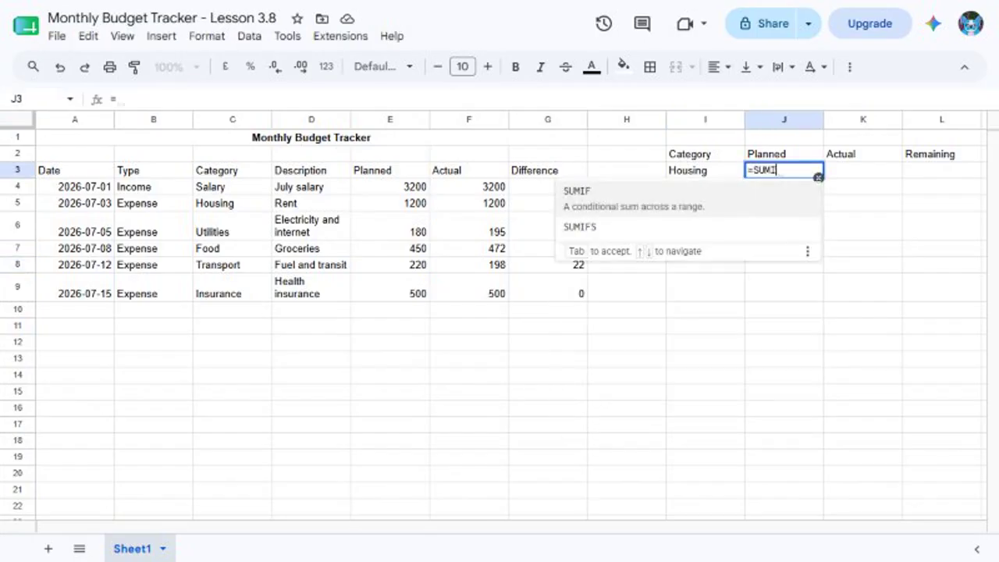
type("F($C$4:$C$9,")
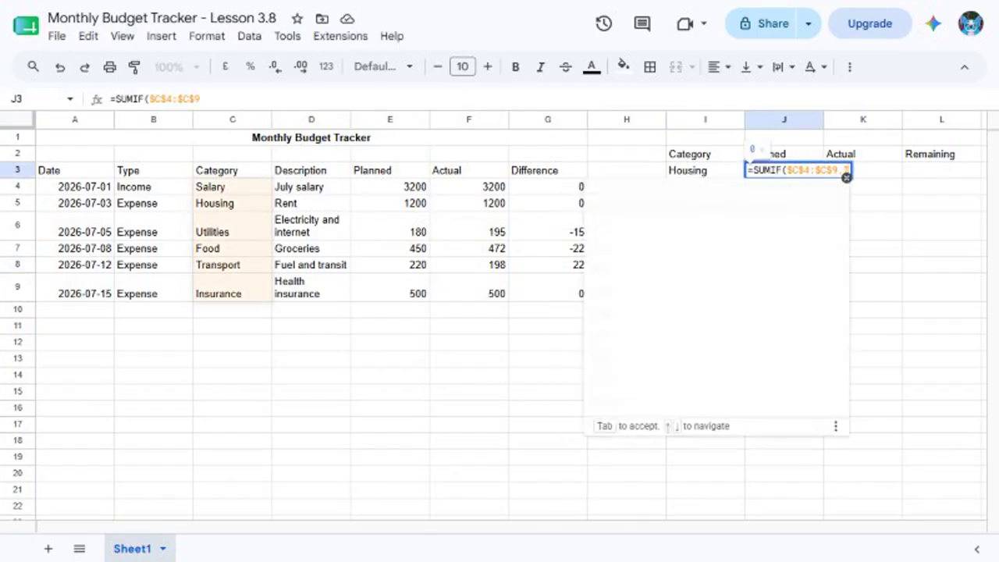
type("I3,$E$4:$E$9)")
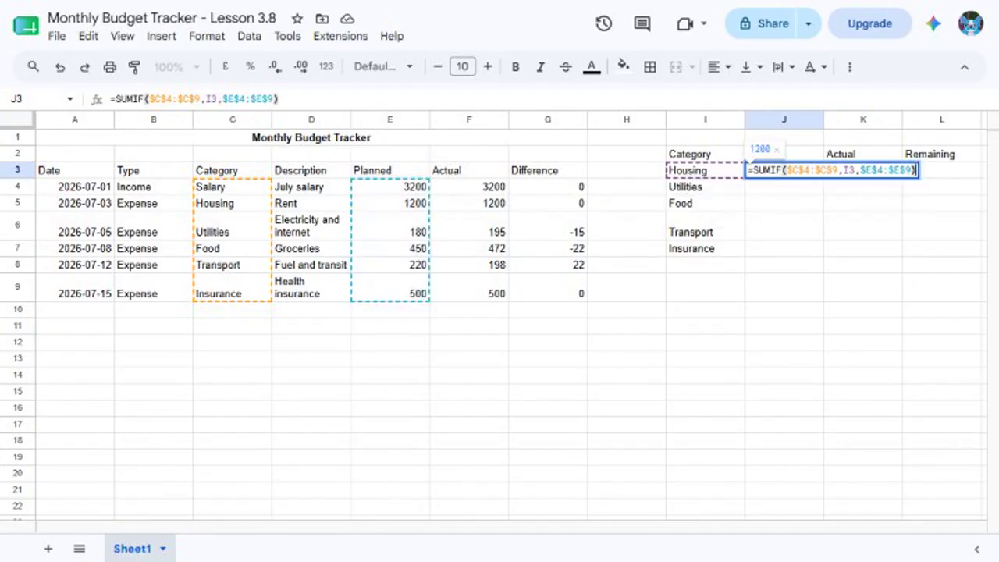
key("Tab")
Enter =SUMIF($C$4:$C$9,I3,$F$4:$F$9) in K3 for the actual amount and =J3-K3 in L3 for the remaining amount
type("=SUMIF(")
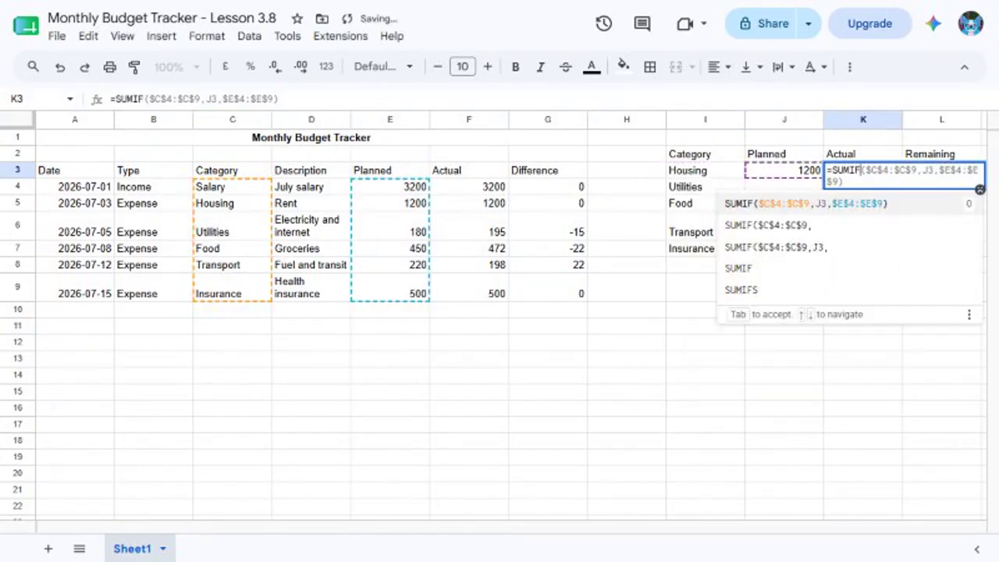
type("$C$4:$C$9,I3,$F$4")
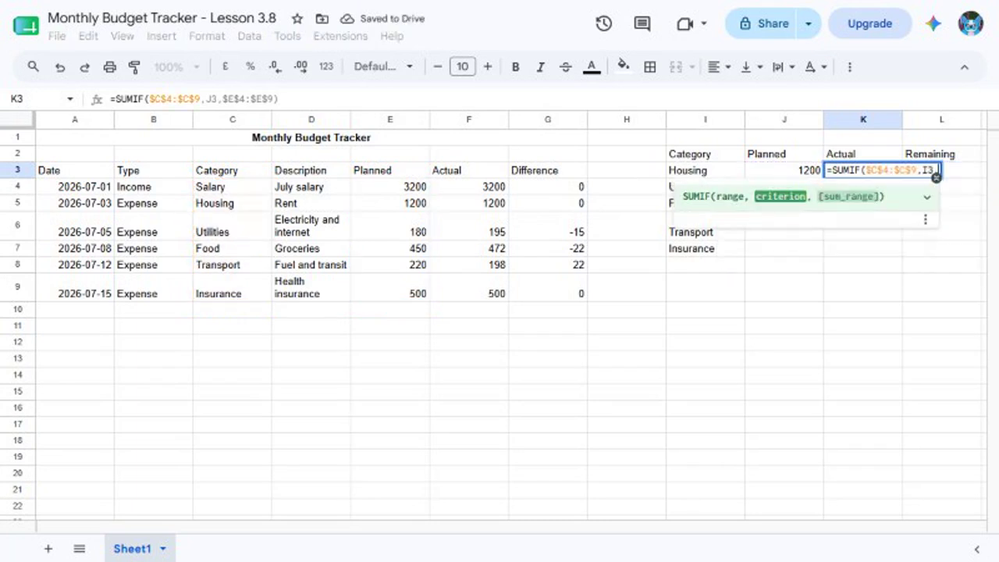
type(":$F$9)")
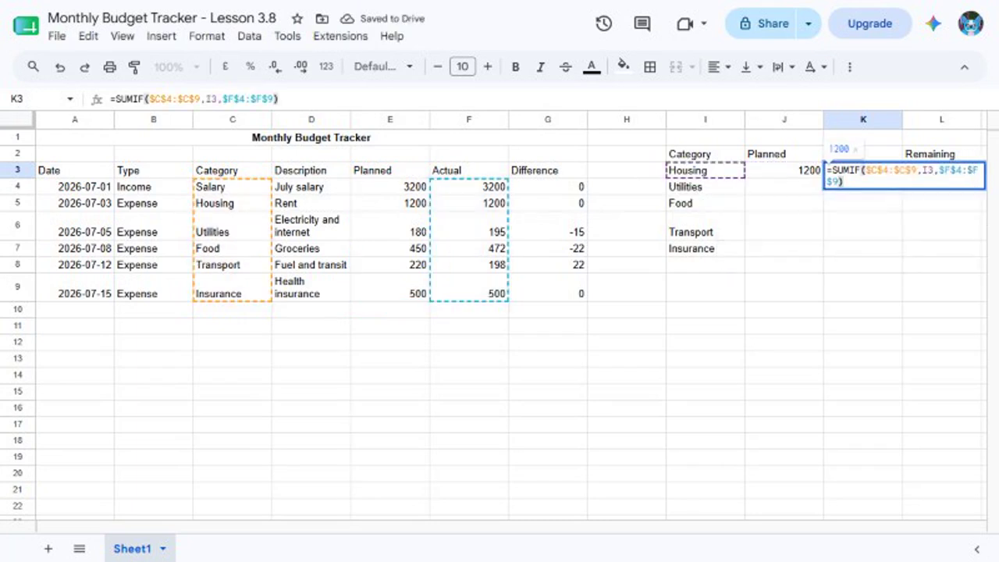
key("Tab")
type("=J")
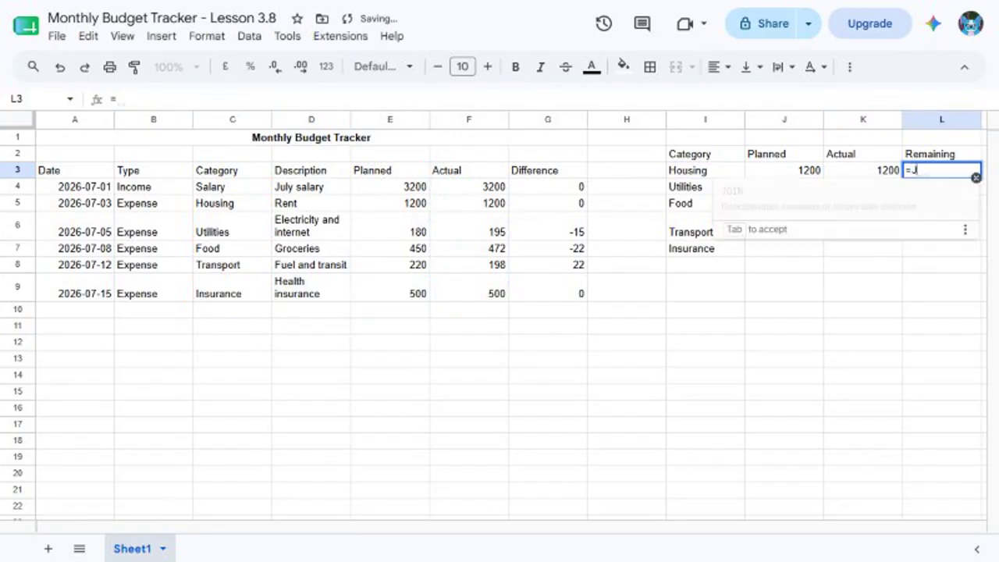
type("3-K3")
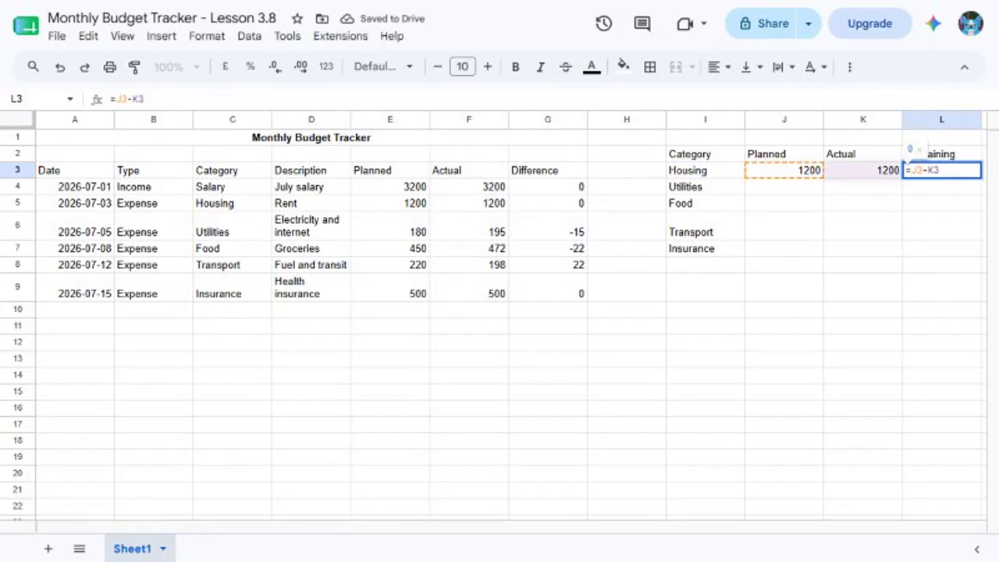
key("Return")
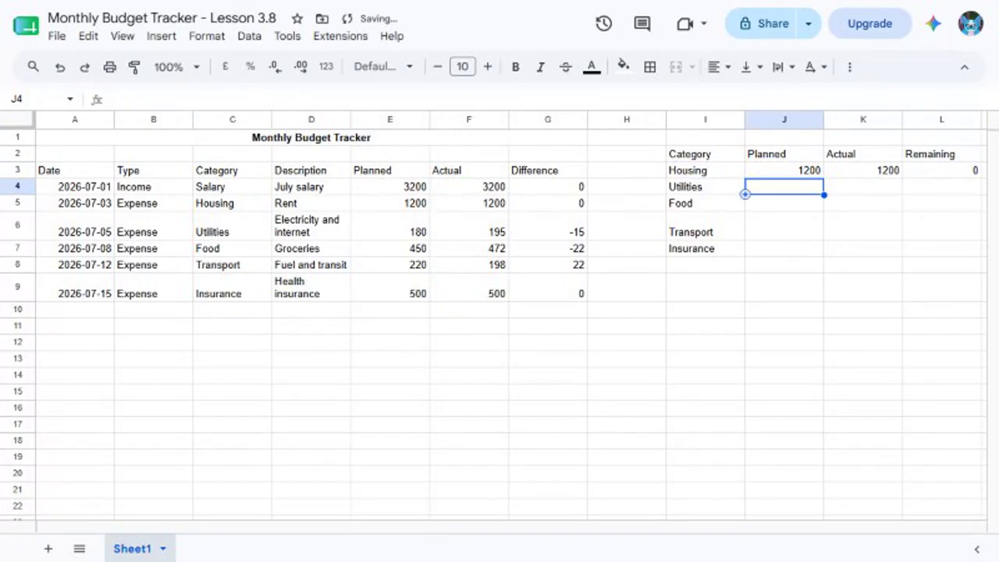
Fill the Housing row formulas down through the range J3:L7
left_click(38, 99)
type("J3:L7")
key("Return")
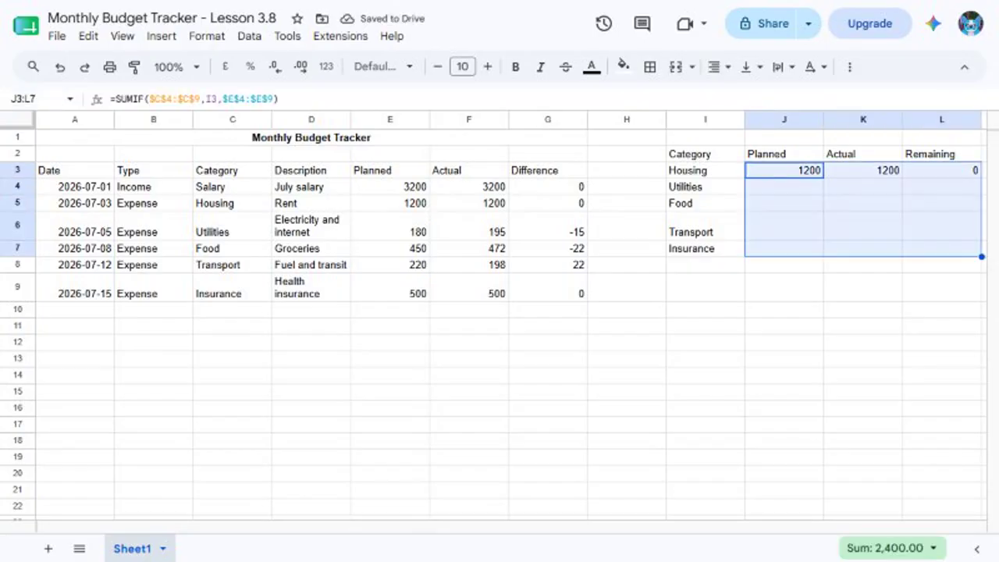
key("ctrl+d")
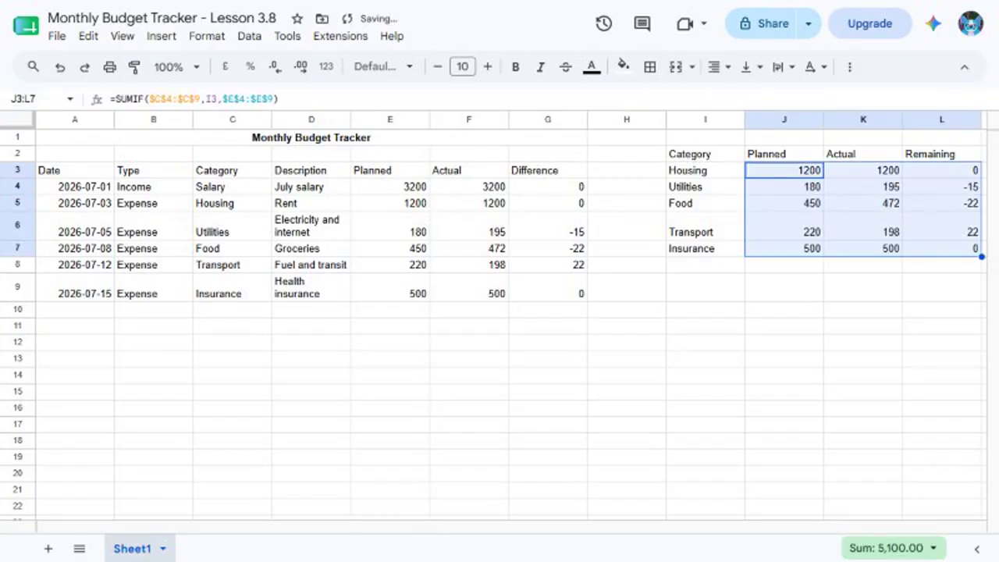
Label I8 as Total and enter =SUM(J3:J7) in J8
left_click(37, 99)
type("I8")
key("Return")
type("Total")
key("Tab")
type("=")
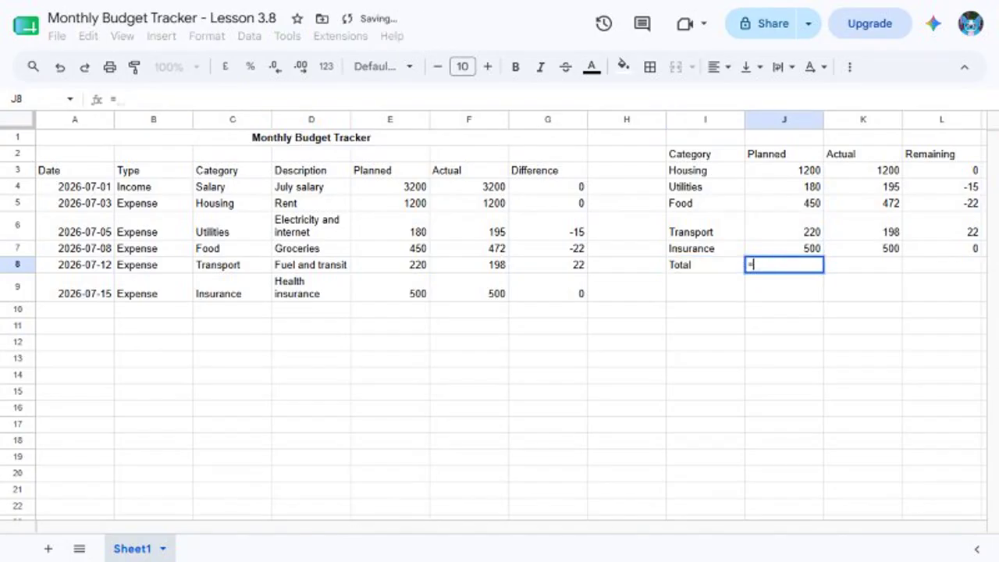
type("SUM(")
key("Tab")
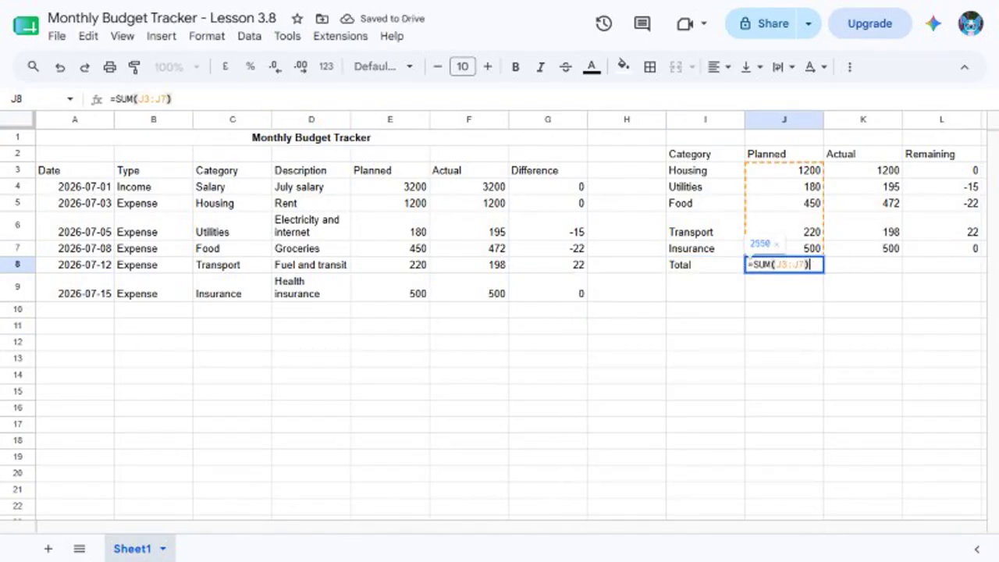
key("Tab")
Sum the Actual and Remaining columns in K8 and L8, covering rows 3 to 7
type("=SUM(")
key("Tab")
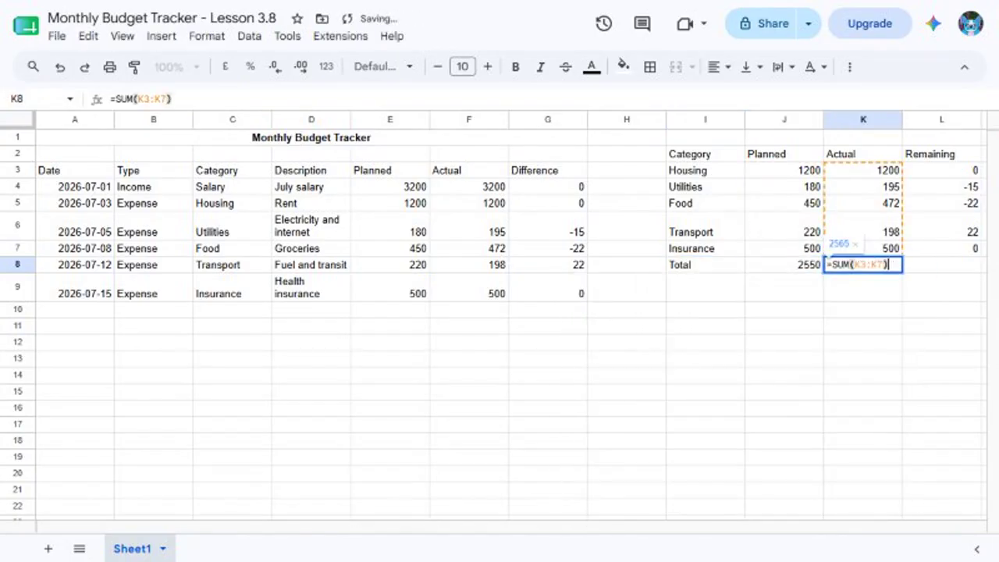
key("Tab")
type("=SUM(")
key("Tab")
key("Return")
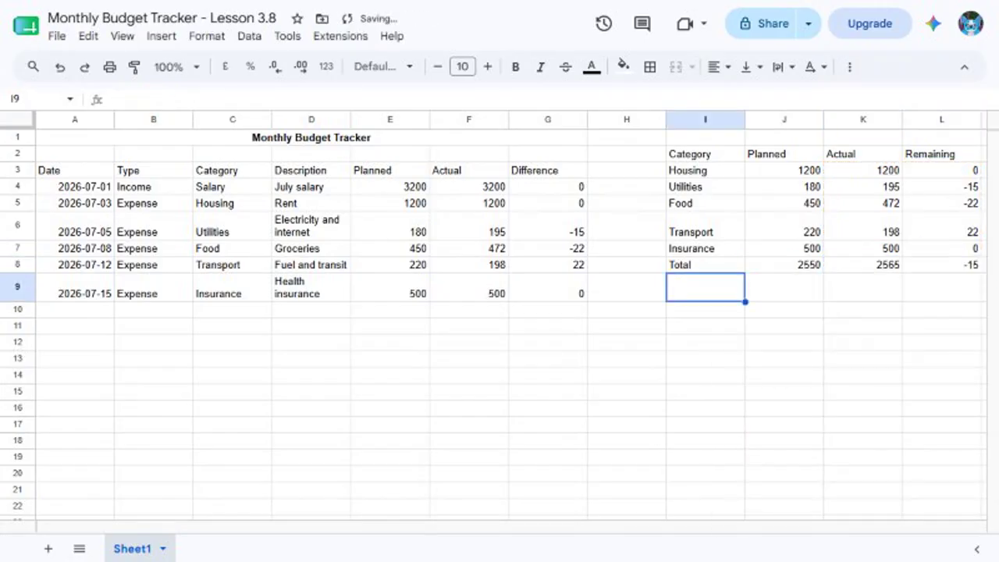
Select the range I2:L8 to review the completed category summary table
left_click(36, 98)
type("I2:L8")
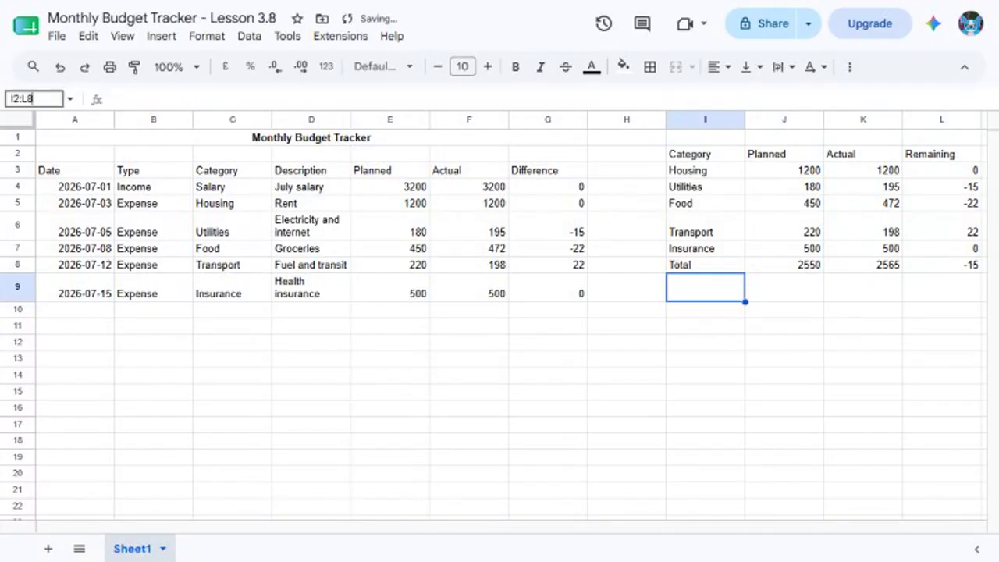
key("Return")
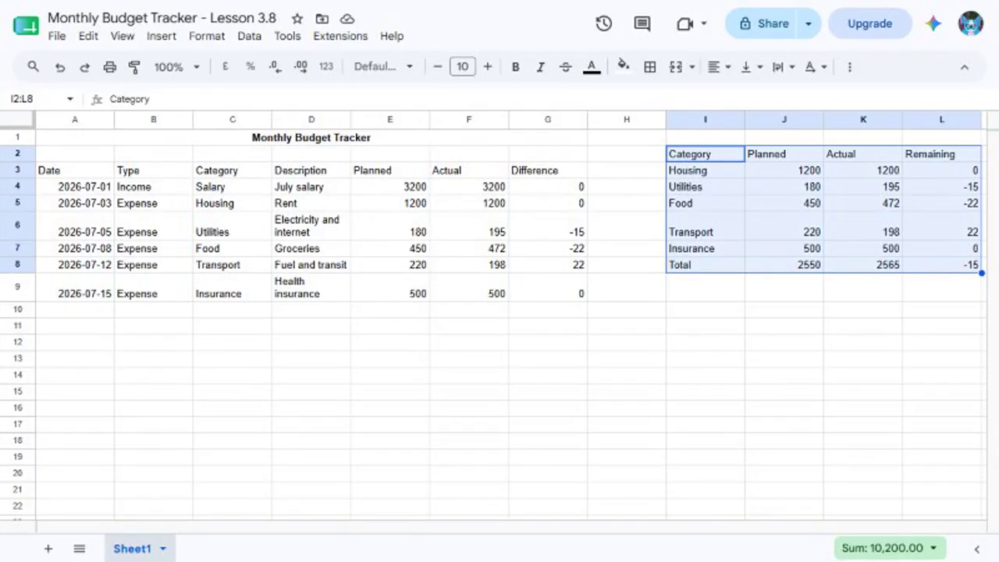
Enter the headers Metric in N2 and Value in O2
left_click(38, 98)
type("N2")
key("Return")
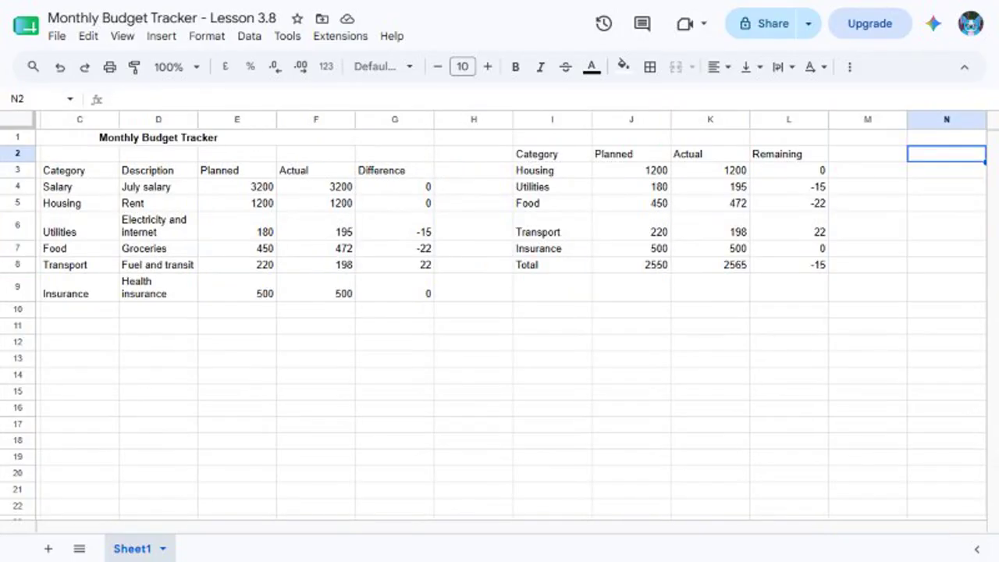
type("Metric")
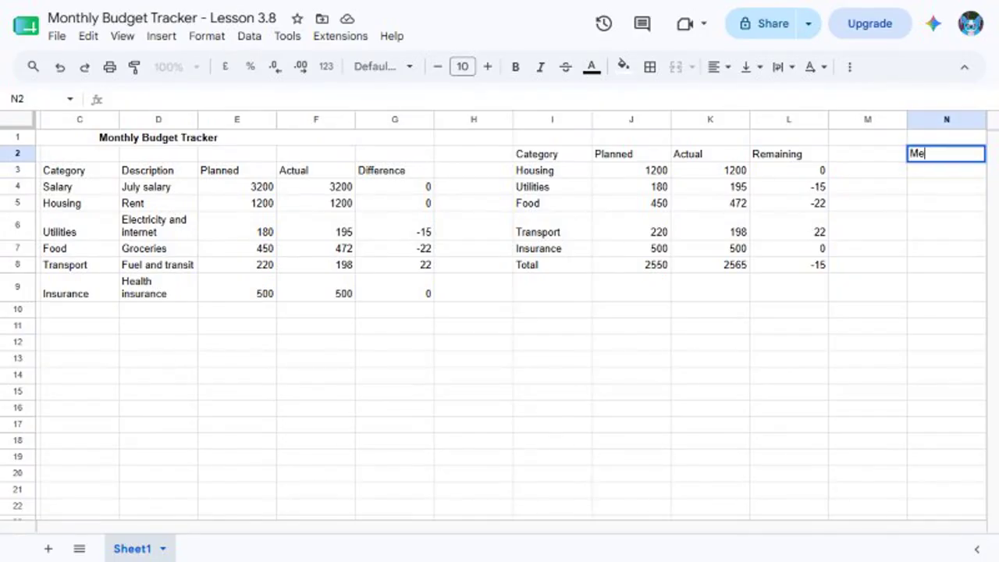
key("Tab")
type("Value")
key("Return")
List the metrics Actual Income, Actual Expenses, Balance, Savings Rate and Status in N3:N7
type("Actual Income")
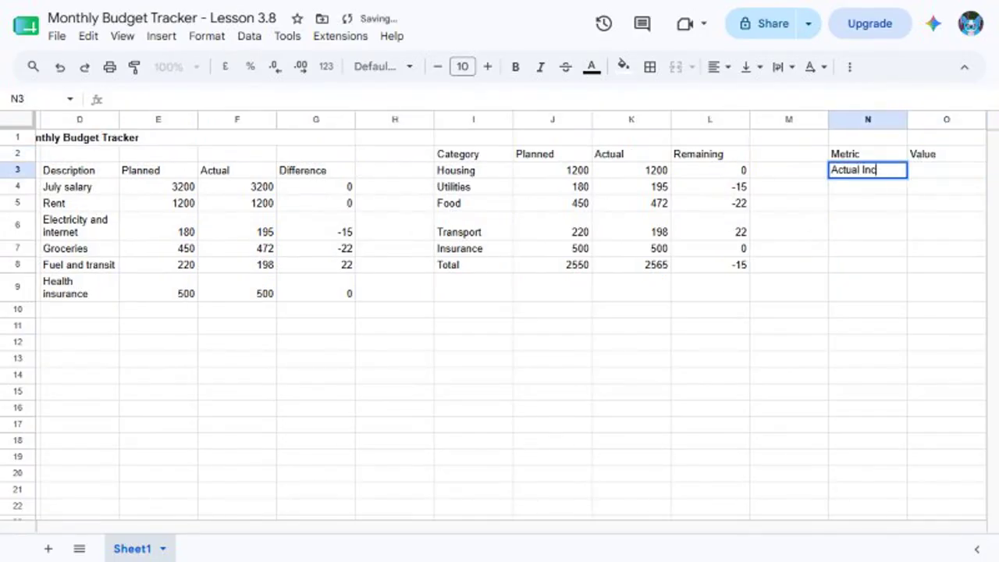
key("Return")
type("Actual Expenses")
key("Return")
type("Balance")
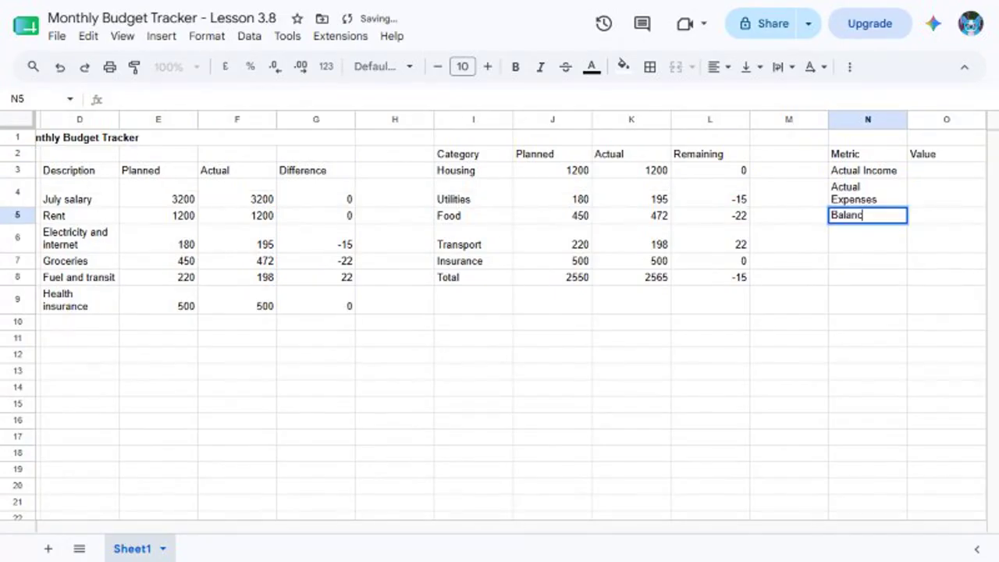
key("Return")
type("Savings Rate")
key("Return")
type("Status")
key("Return")
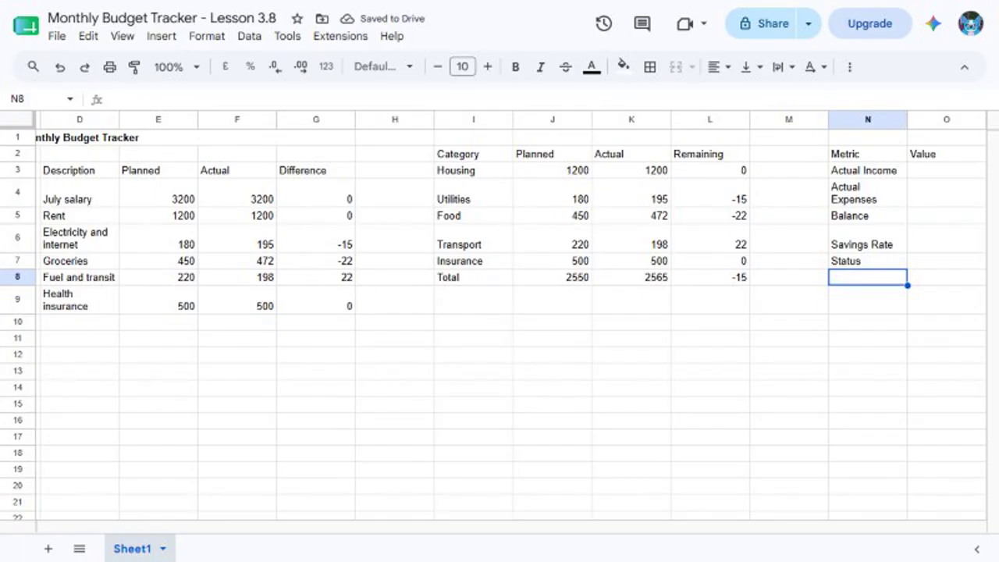
Enter =SUMIF($B$4:$B$9,"Income",$F$4:$F$9) in O3 to calculate the actual income
key("ctrl+j")
type("O3")
key("Return")
type("=SUMIF($B$4:$B$9,\"Incom")
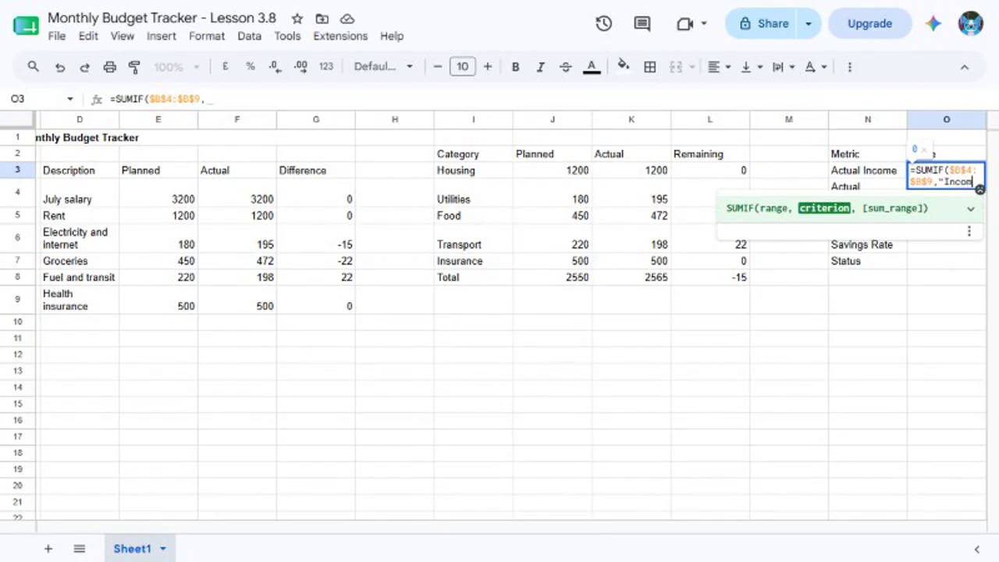
type("e\",$F$4:$F$9")
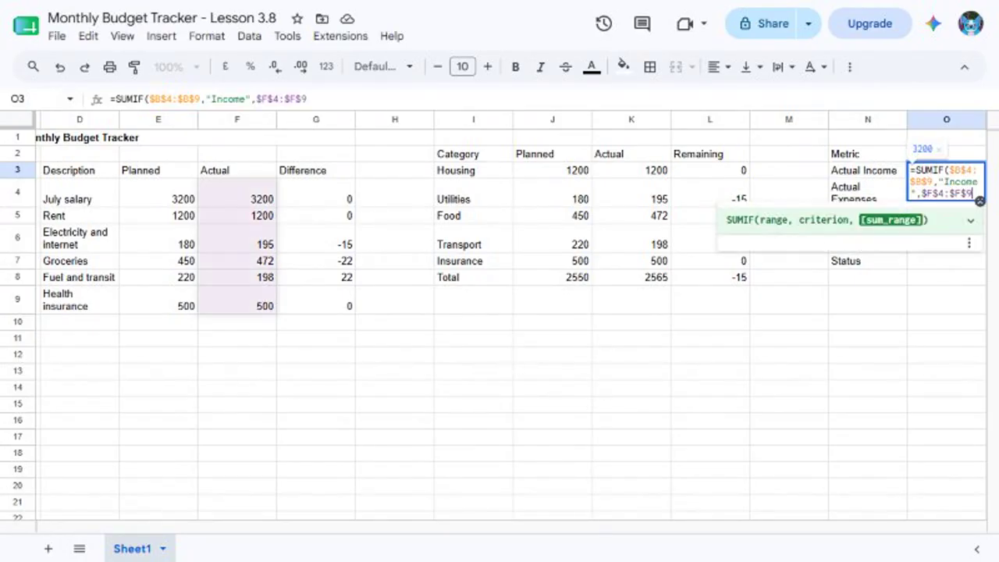
type(")")
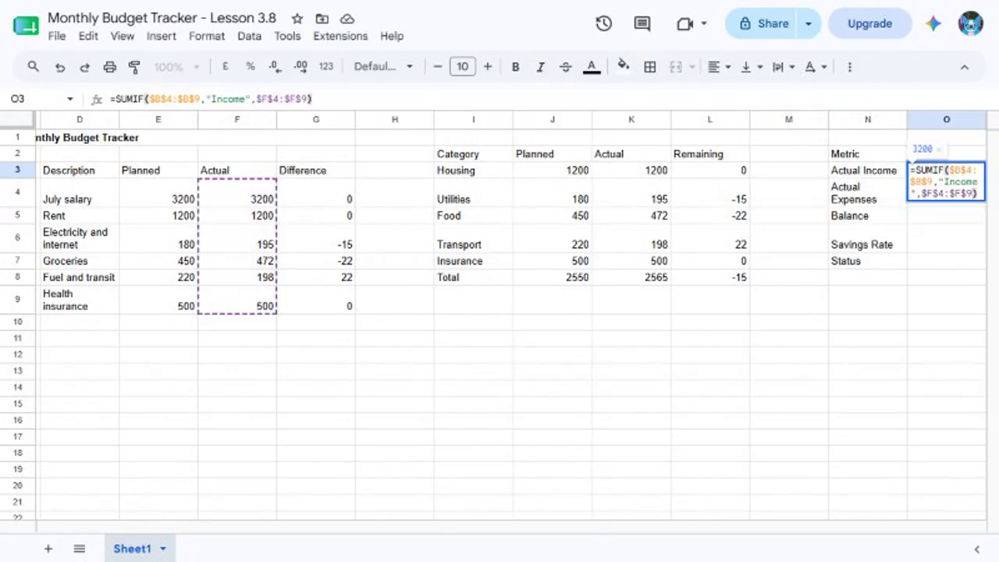
key("Return")
Enter =SUMIF($B$4:$B$9,"Expense",$F$4:$F$9) in O4 for actual expenses and =O3-O4 in O5 for the balance
type("=")
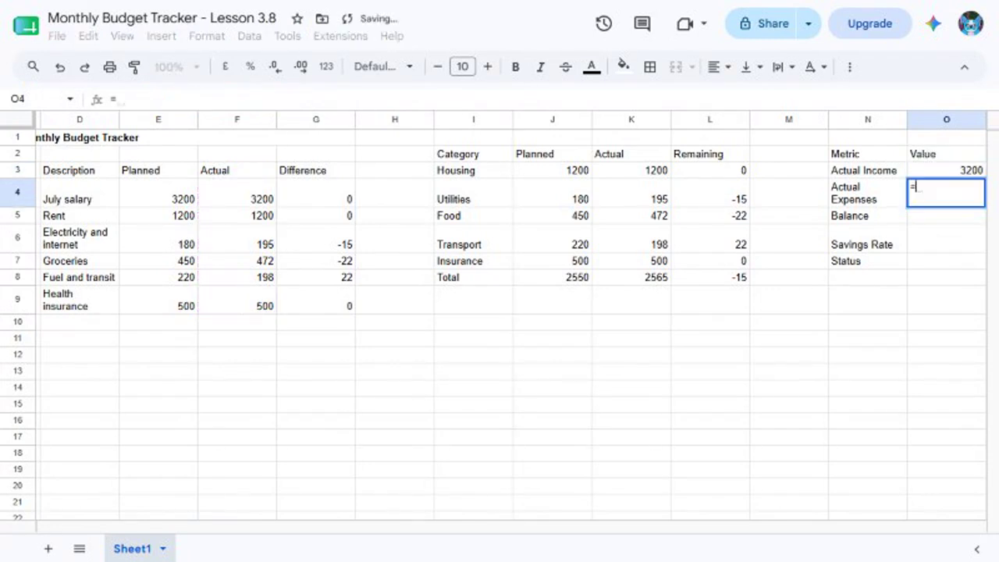
type("SUMIF($B$4:$B$9,\"Expense\",$F$4:$F$9)")
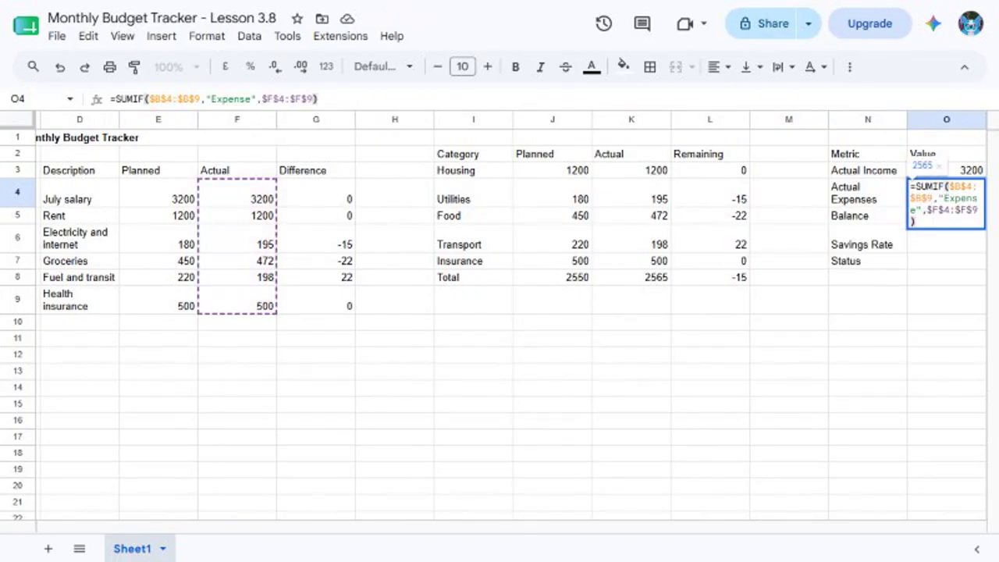
key("Return")
type("=")
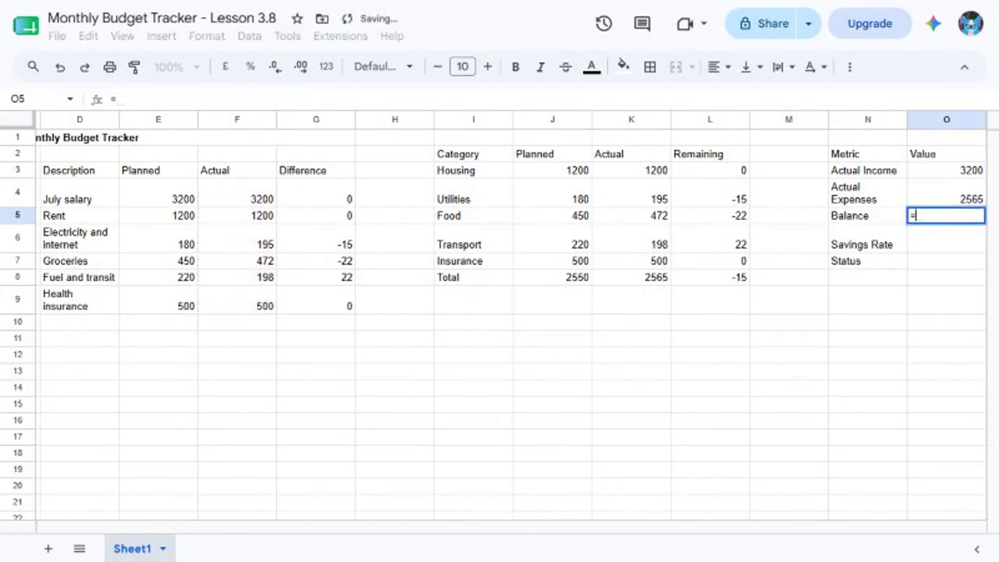
type("O3-O4")
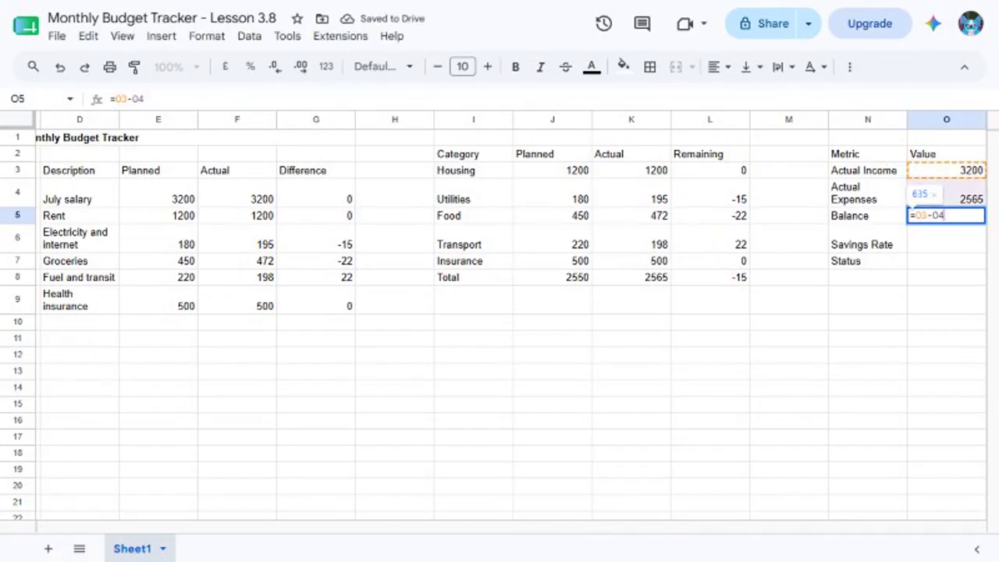
key("Return")
Enter =IFERROR(O5/O3,0) in O6 to calculate the savings rate
type("=")
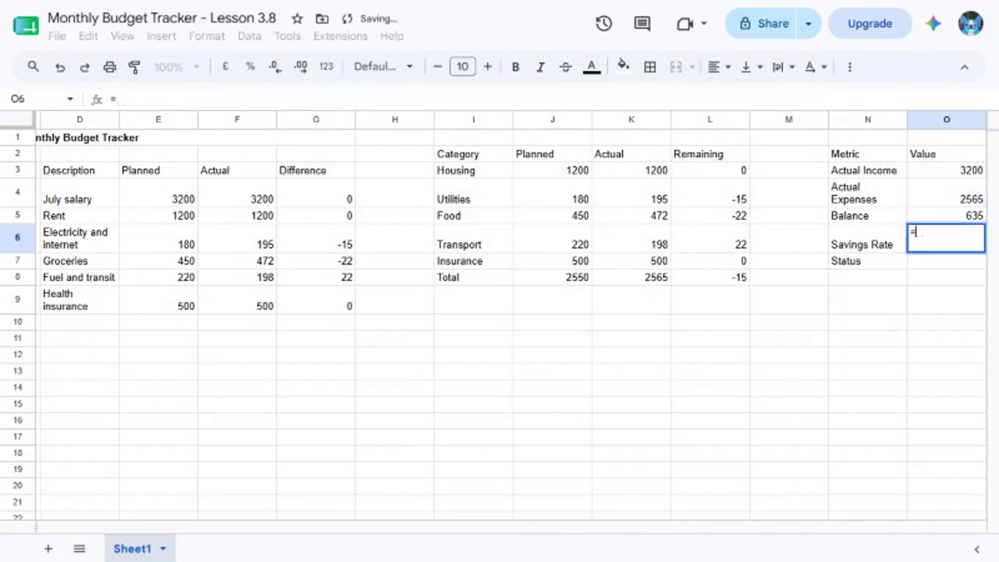
type("IFERROR(O5/O3,0)")
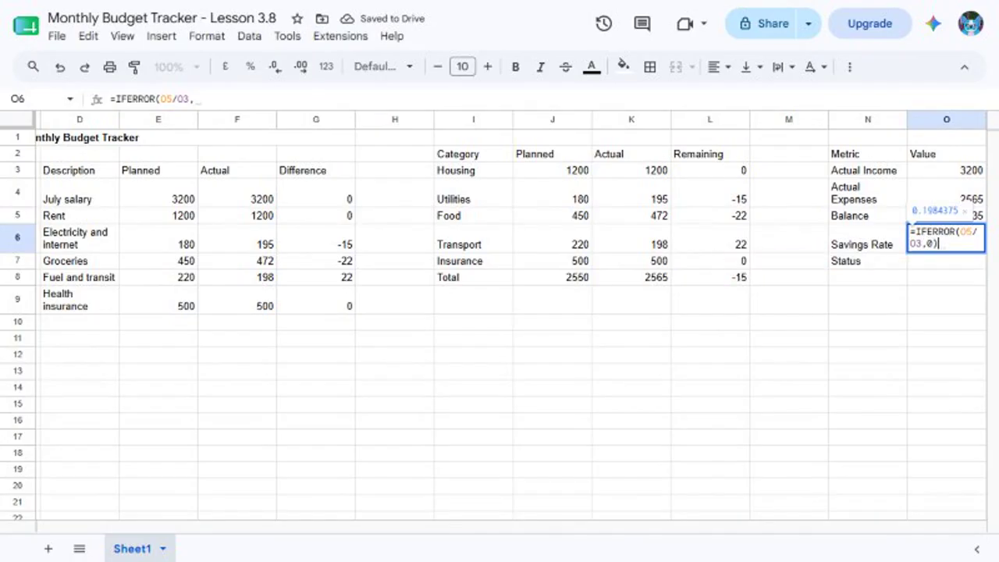
key("Return")
Enter =IF(O4<=J8,"On Budget","Over Budget") in O7 for the budget status
type("=IF(O4<=J8,")
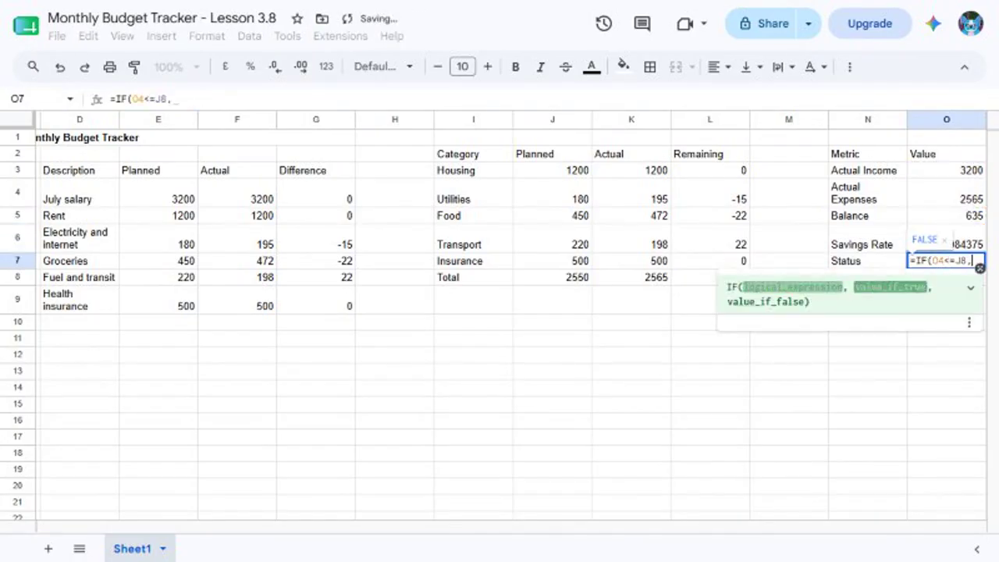
type("\"On Budget\",\"Over Budget\")")
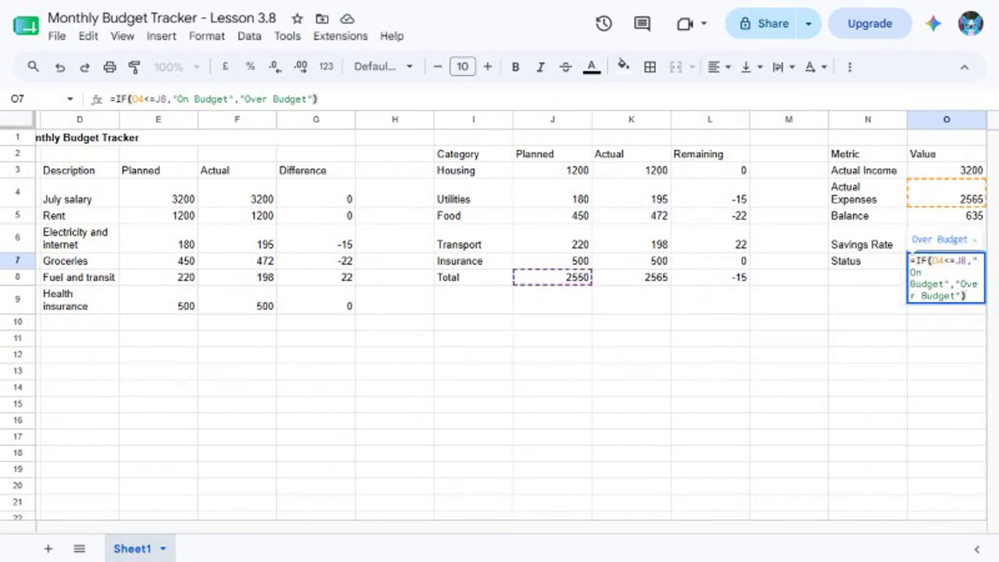
key("Return")
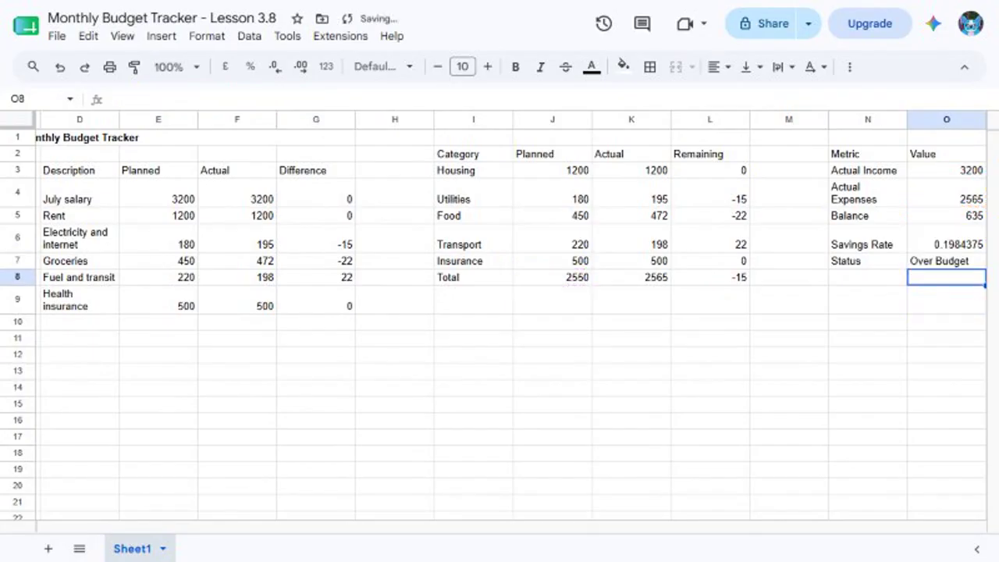
Select the key metrics table N2:O7 to review its calculated values
key("ctrl+j")
type("O2")
key("Return")
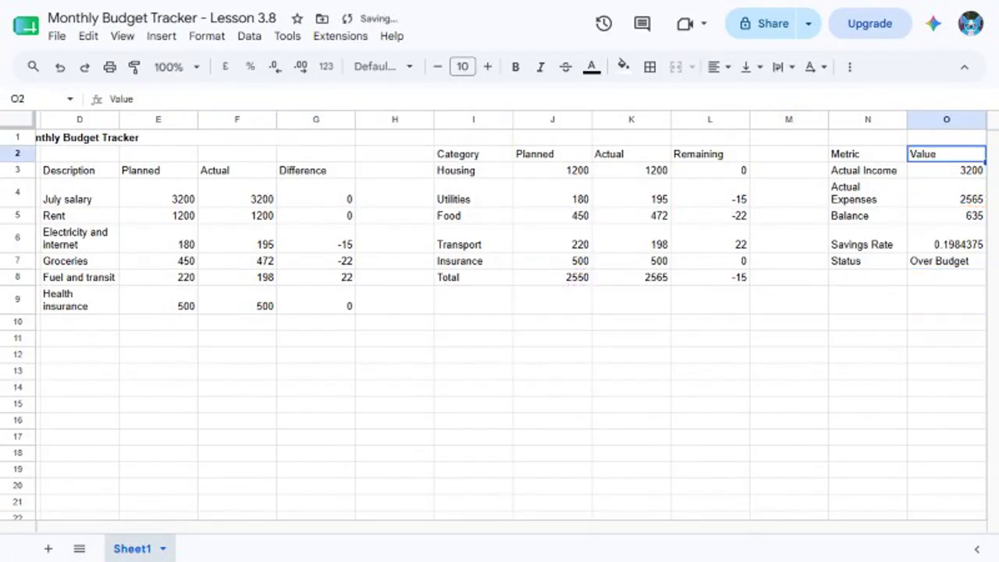
key("ctrl+j")
type("N2:O7")
key("Return")
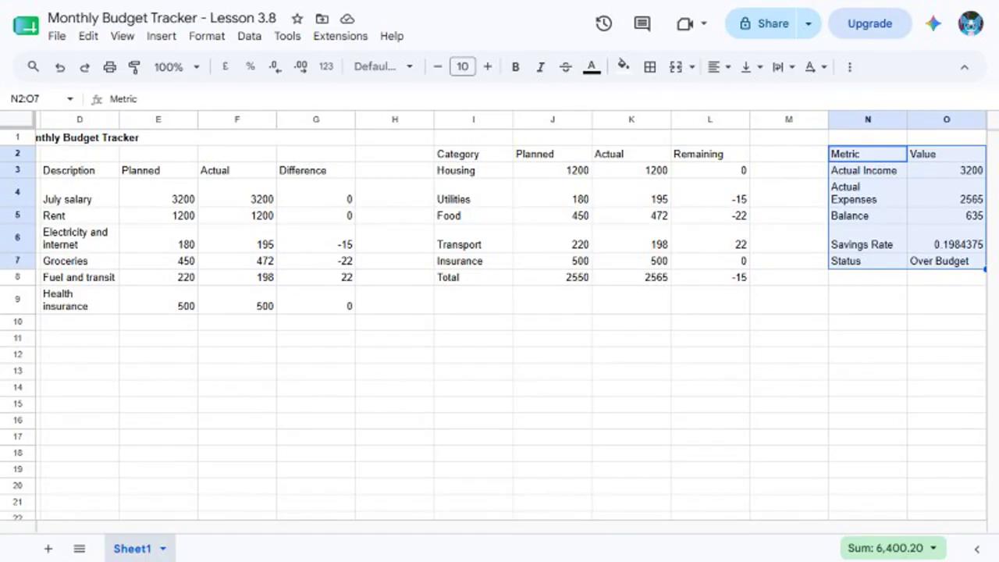
Make the header rows A3:G3, I2:L2 and N2:O2 and the Total row I8:L8 bold
left_click(36, 98)
type("A3:G3")
key("Return")
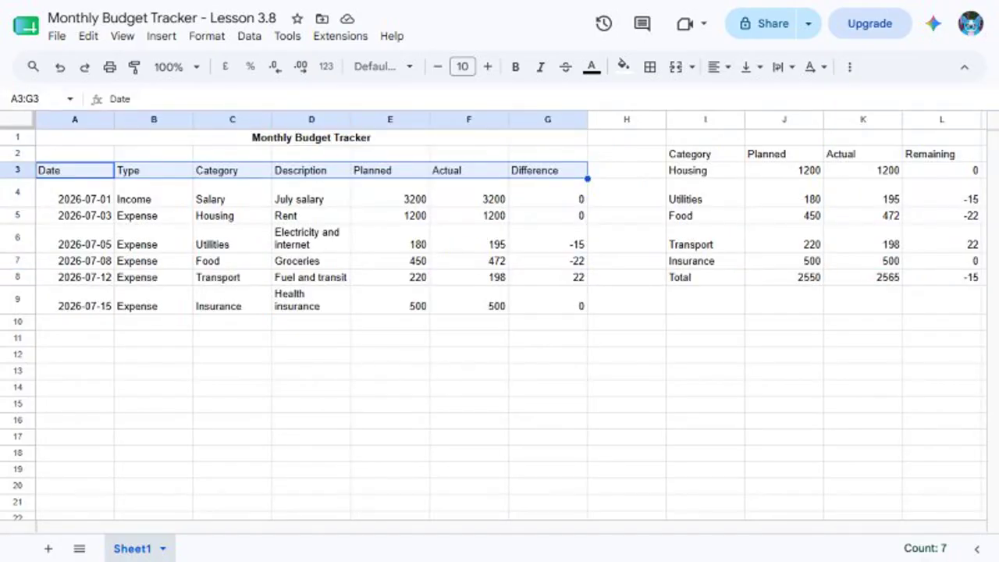
key("ctrl+b")
left_click(36, 98)
type("I2:L2")
key("Return")
key("ctrl+b")
left_click(36, 98)
type("N2:O2")
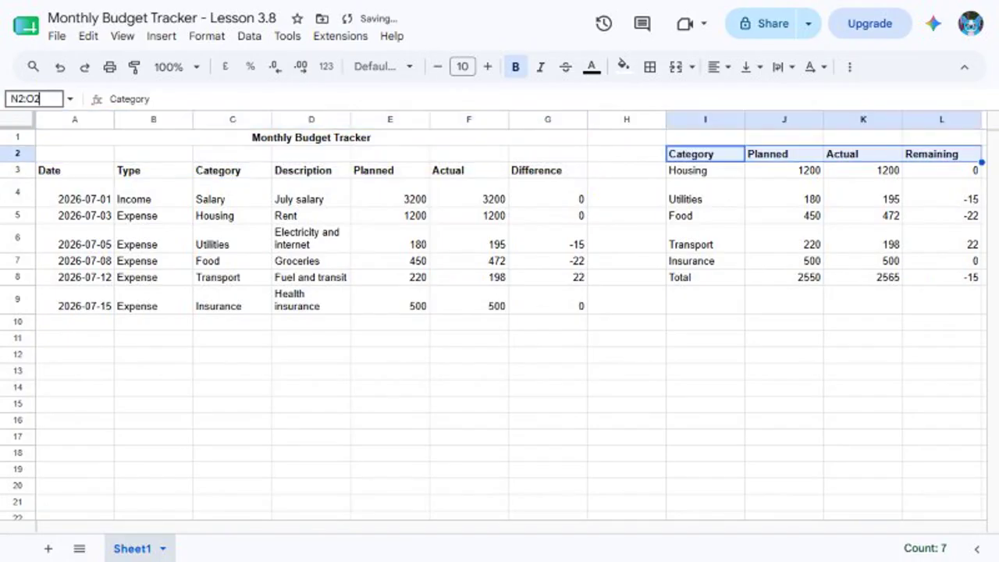
key("Return")
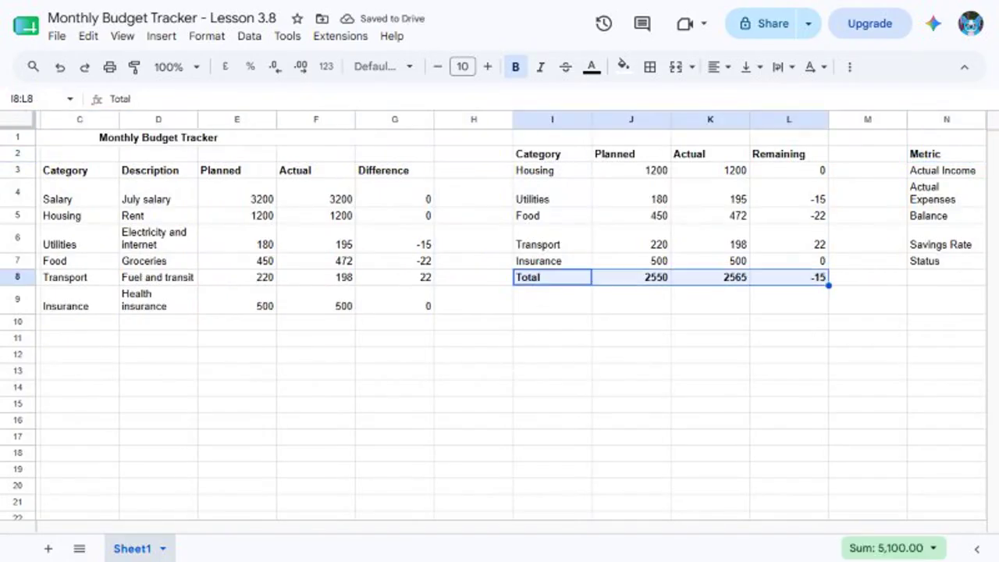
Format the entry dates in A4:A9 as day/month/year
left_click(36, 98)
type("A4:A9")
key("Return")
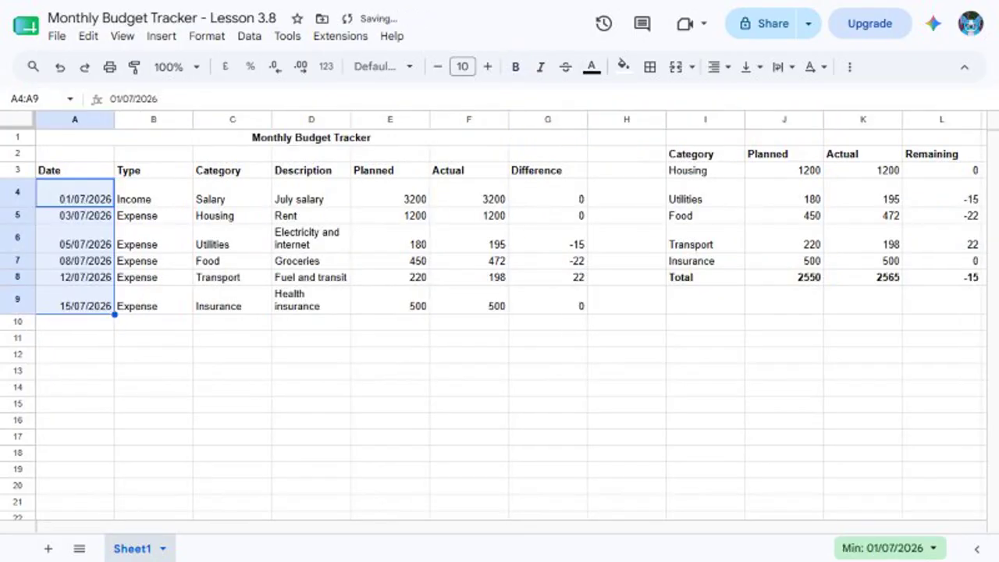
Apply the pound currency format to the amounts in E4:G9, J3:L8 and O3:O5
left_click(36, 98)
type("E4:G9")
key("Return")
key("ctrl+shift+4")
left_click(36, 98)
type("J3:L8")
key("Return")
key("ctrl+shift+4")
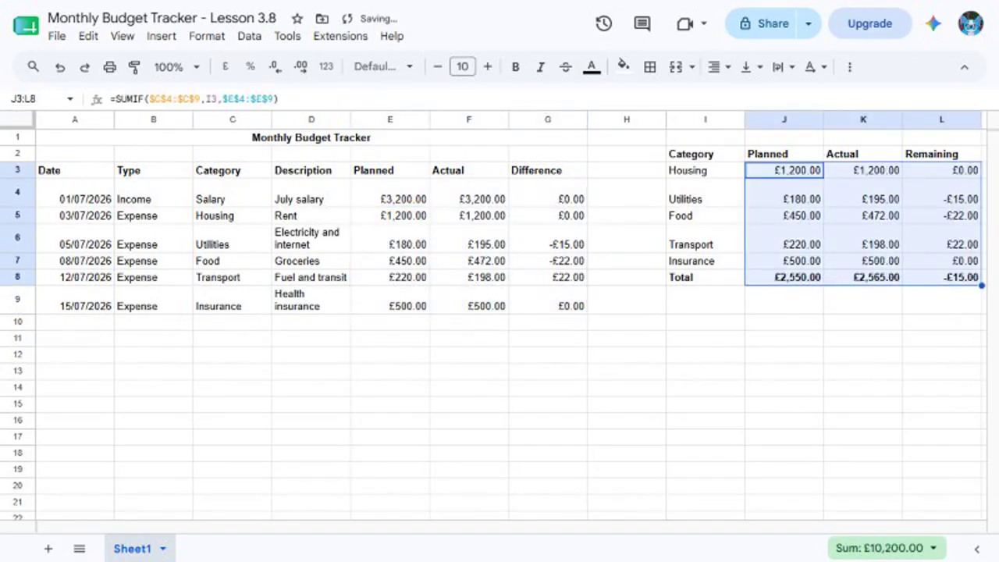
left_click(36, 99)
type("O3:O5")
key("Return")
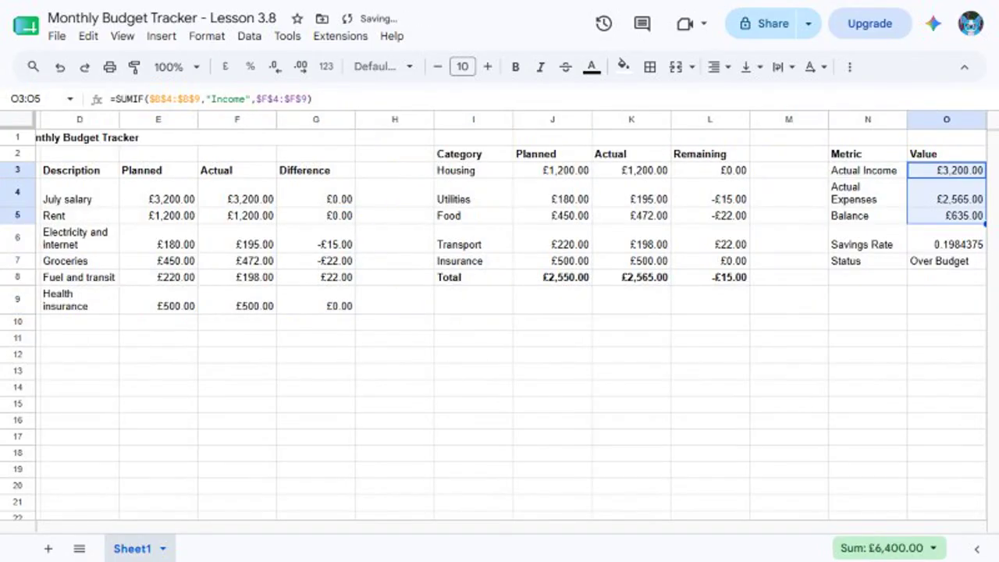
Format the savings rate in O6 as a percentage
left_click(36, 99)
type("O6")
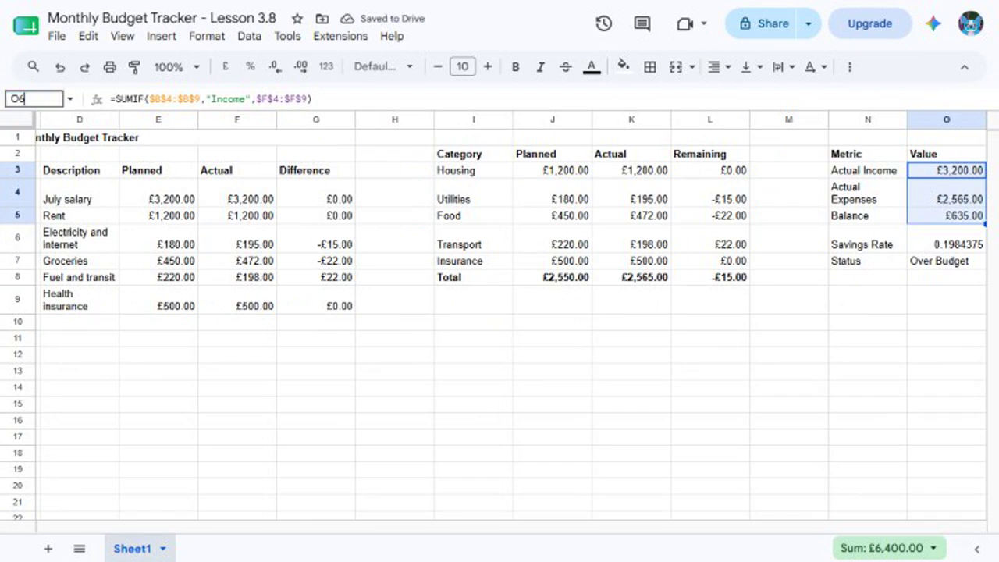
key("Return")
key("ctrl+shift+5")
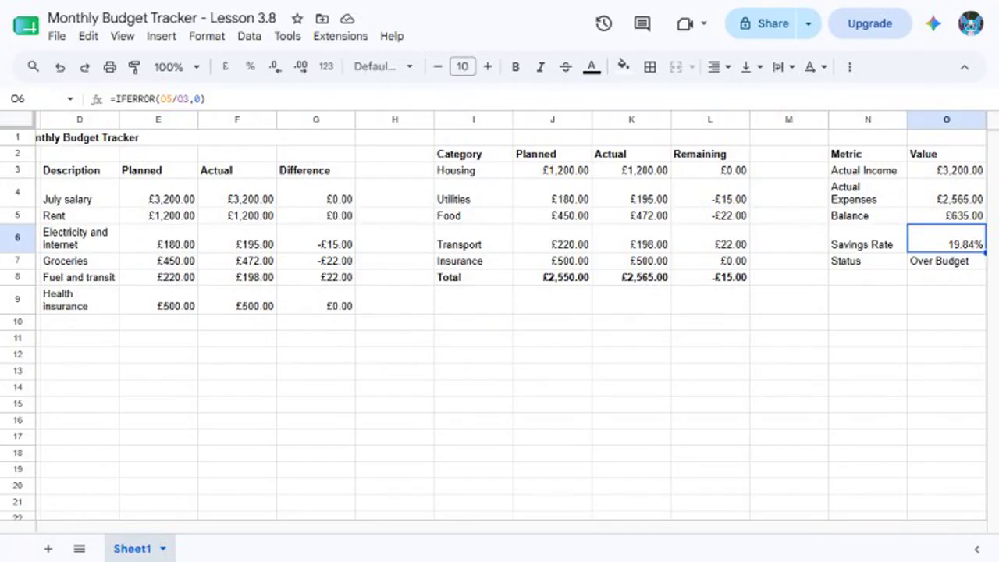
Freeze the sheet up to row 3
left_click(36, 99)
type("C3")
key("Return")
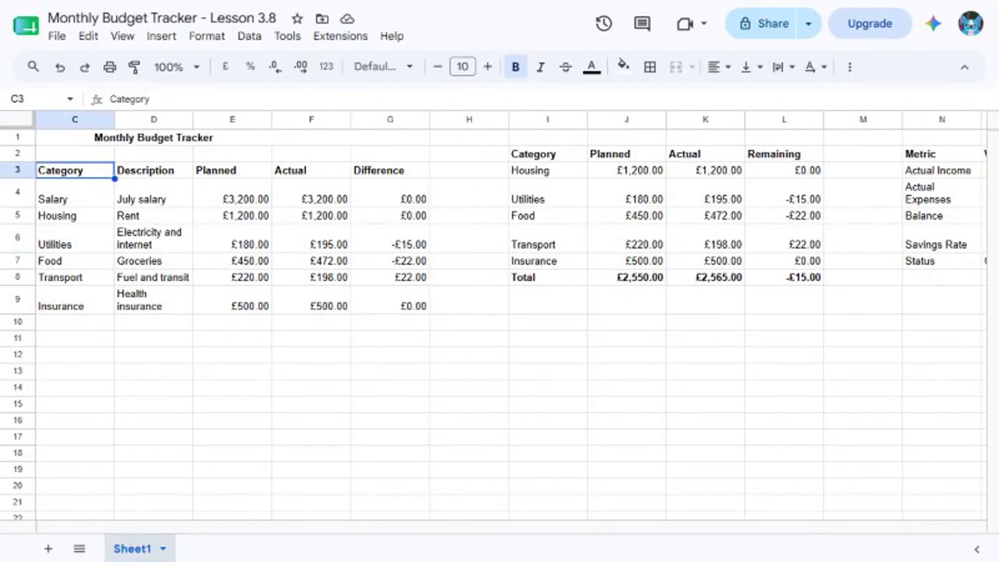
key("alt+v")
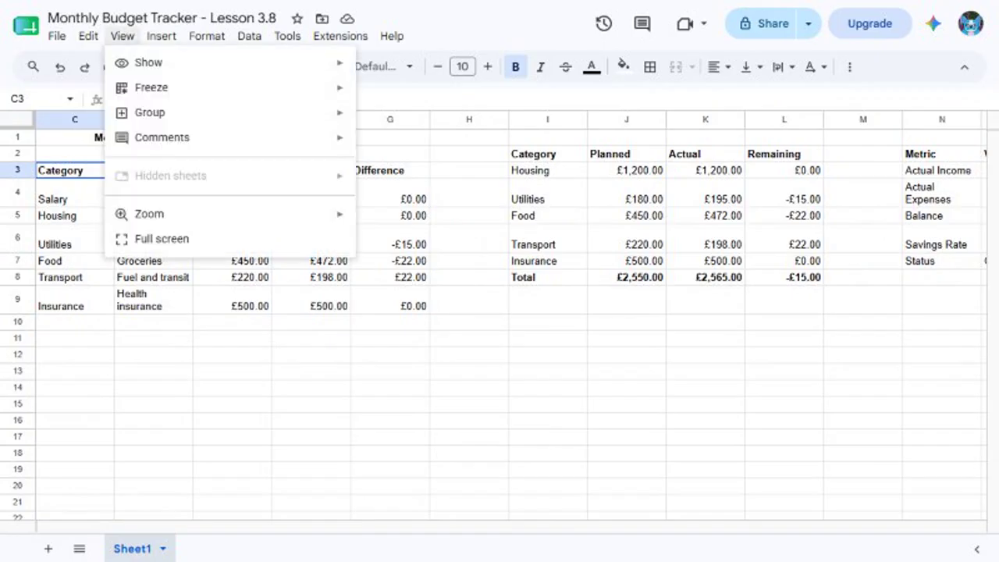
key("r")
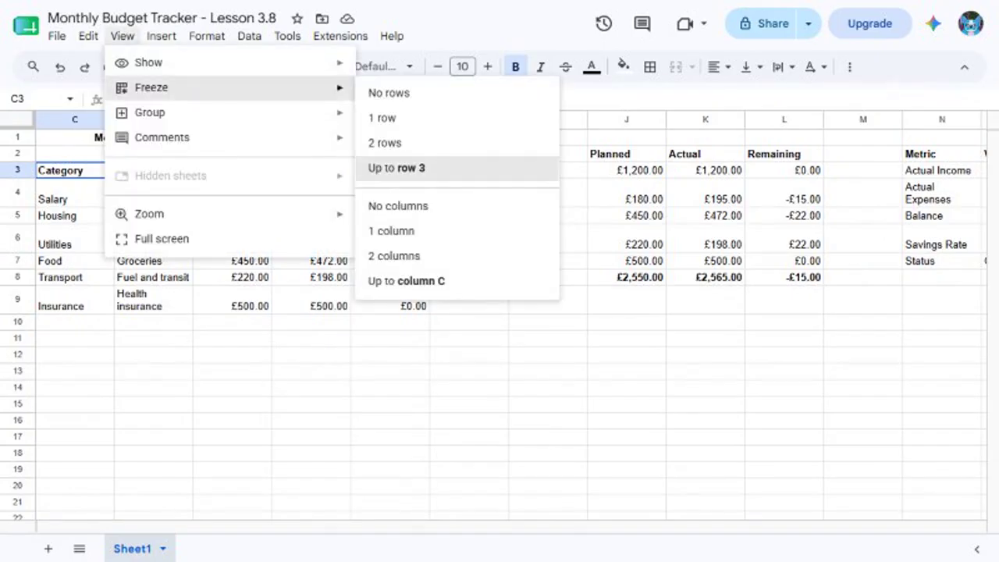
key("Return")
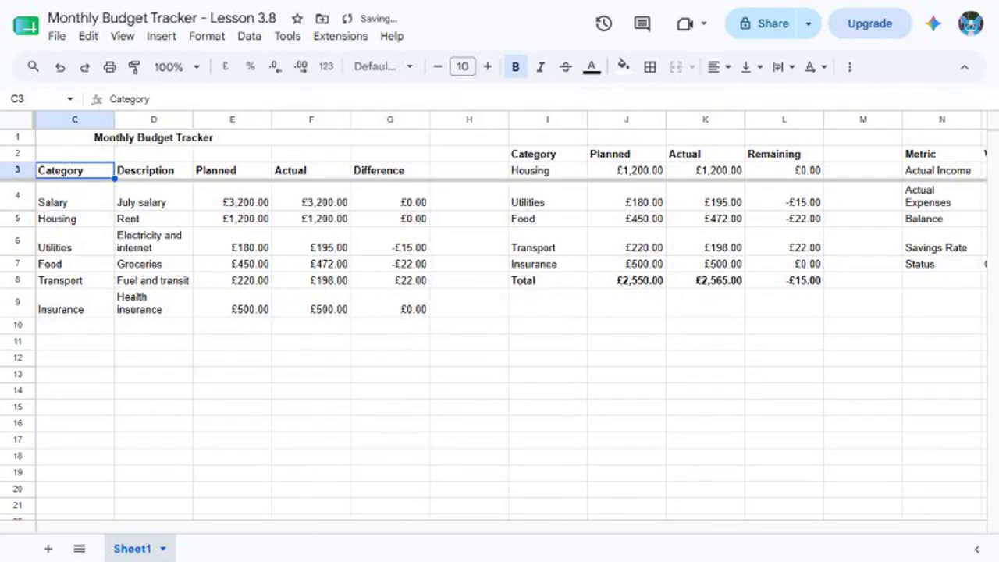
Review the whole tracker A1:O9, then the Groceries actual and difference, the Food summary row and the metrics table N2:O7
key("ctrl+j")
type("A1:O9")
key("Return")
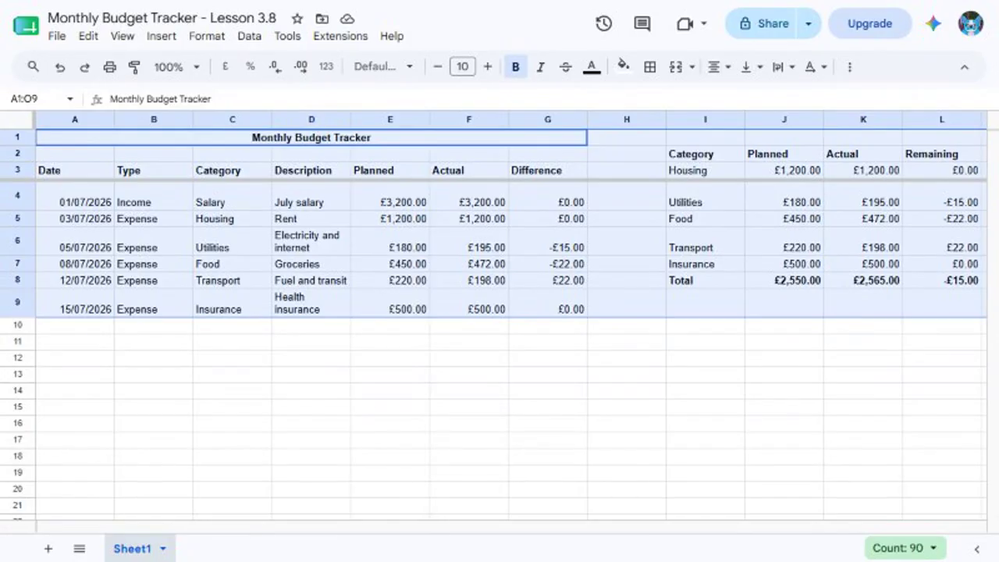
left_click(468, 263)
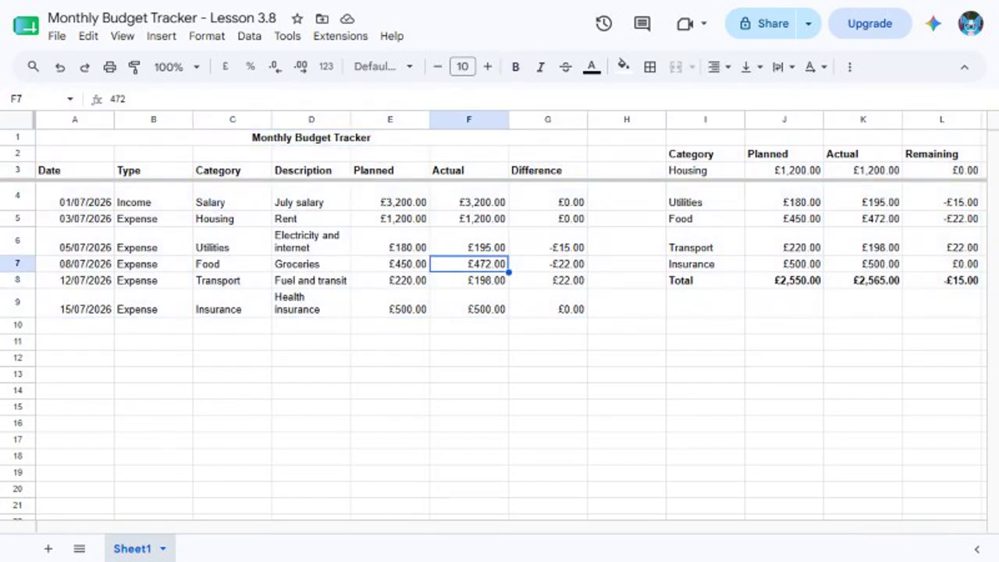
left_click(547, 264)
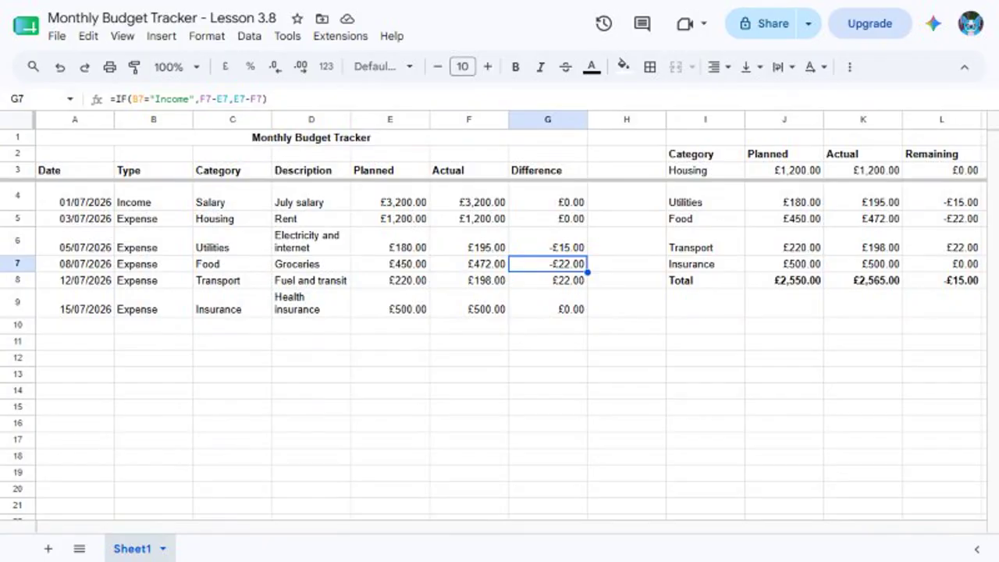
left_click_drag(704, 219, 940, 218)
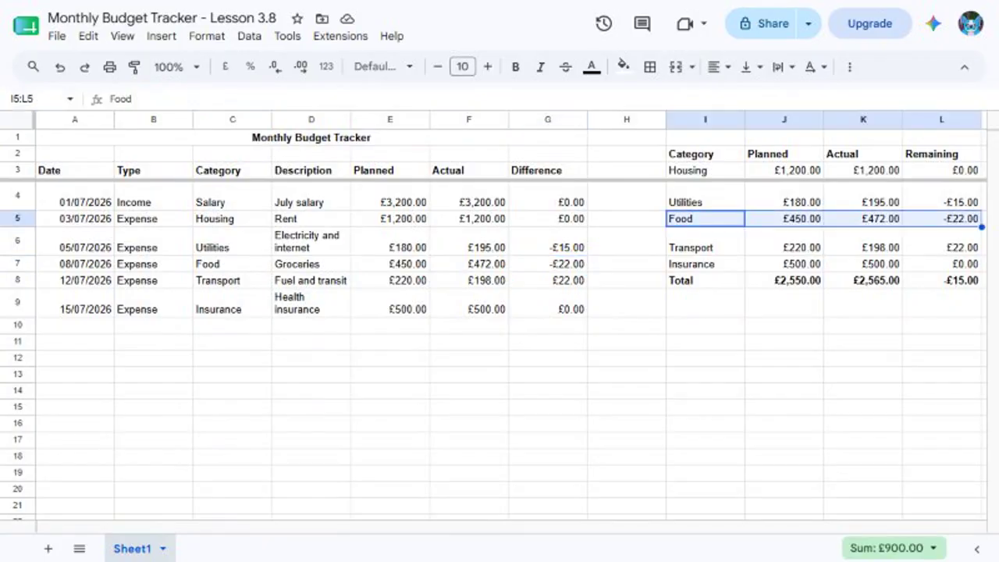
scroll(827, 312, "right", 3)
left_click(945, 154)
left_click(37, 99)
type("N2:O7")
key("Return")
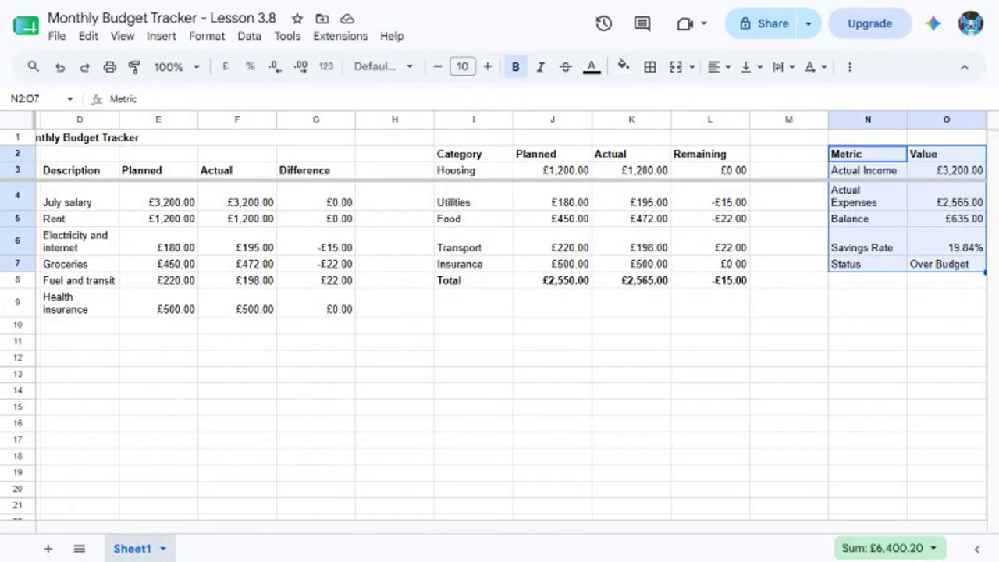
Set the actual Groceries amount in F7 to 420
left_click(38, 98)
type("F7")
key("Return")
type("420")
key("Return")
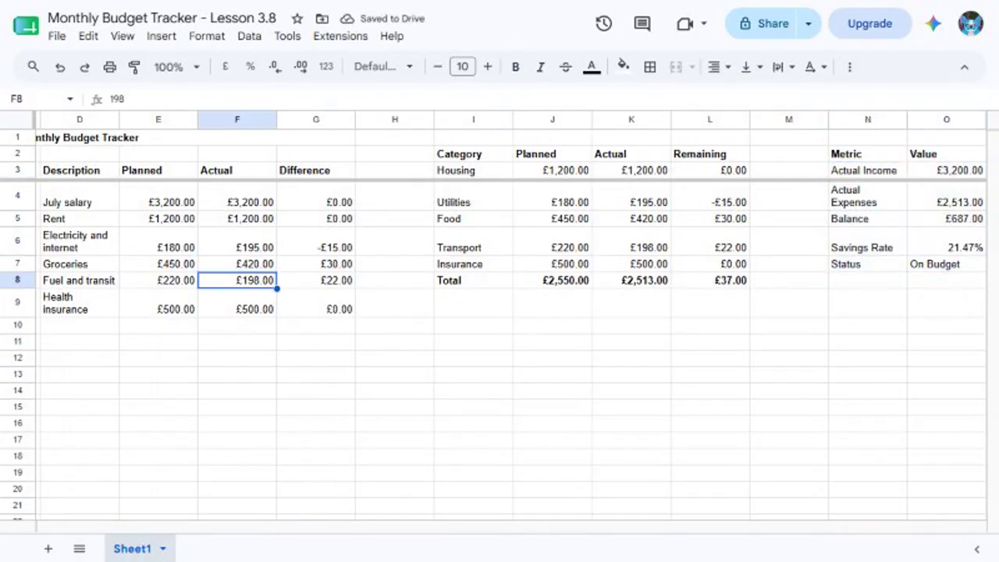
Check how the Groceries amounts E7:G7, the summary rows I5:L8 and the metrics N2:O7 respond to the new Groceries amount
left_click(37, 99)
type("E7:G7")
key("Return")
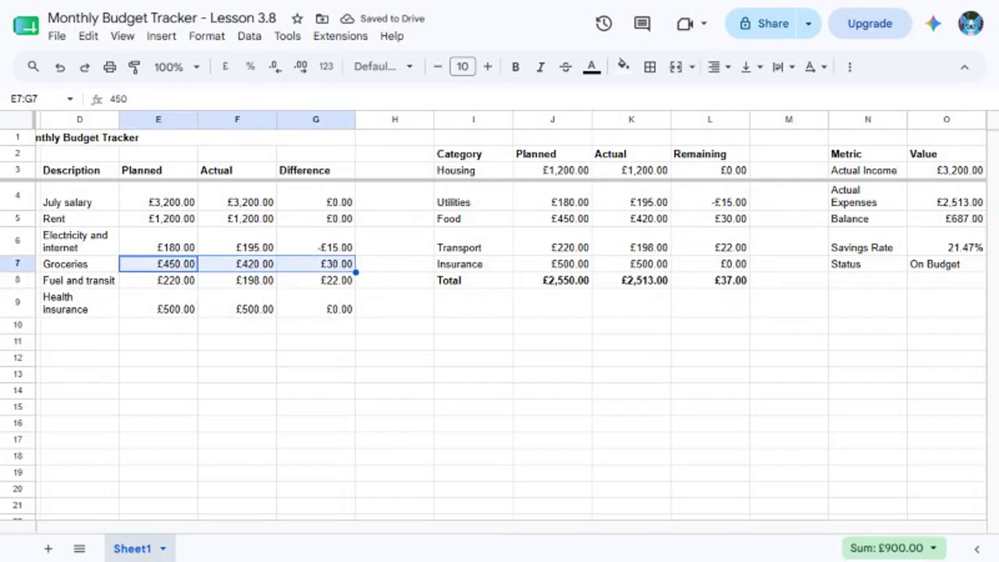
left_click(38, 98)
type("I5:L8")
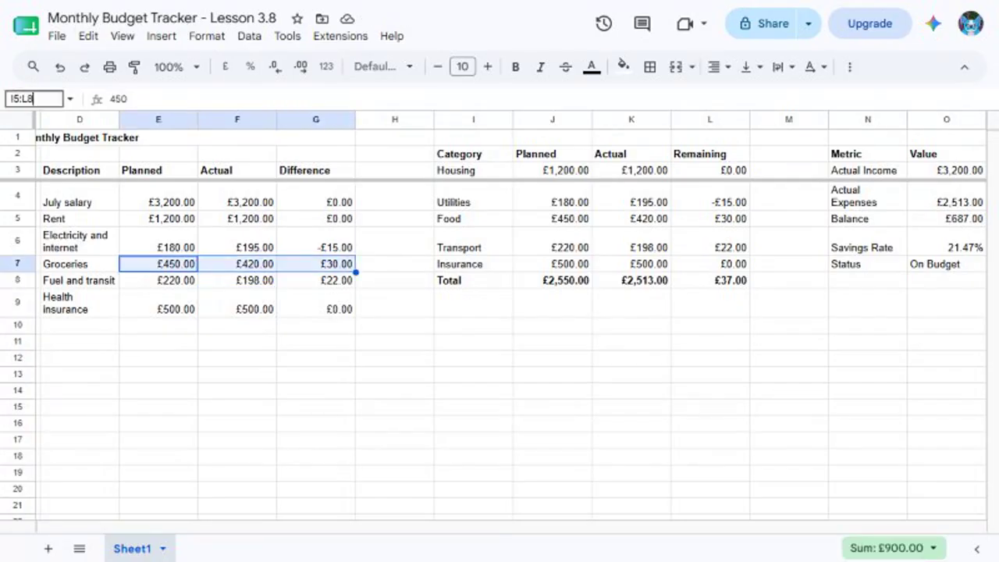
key("Return")
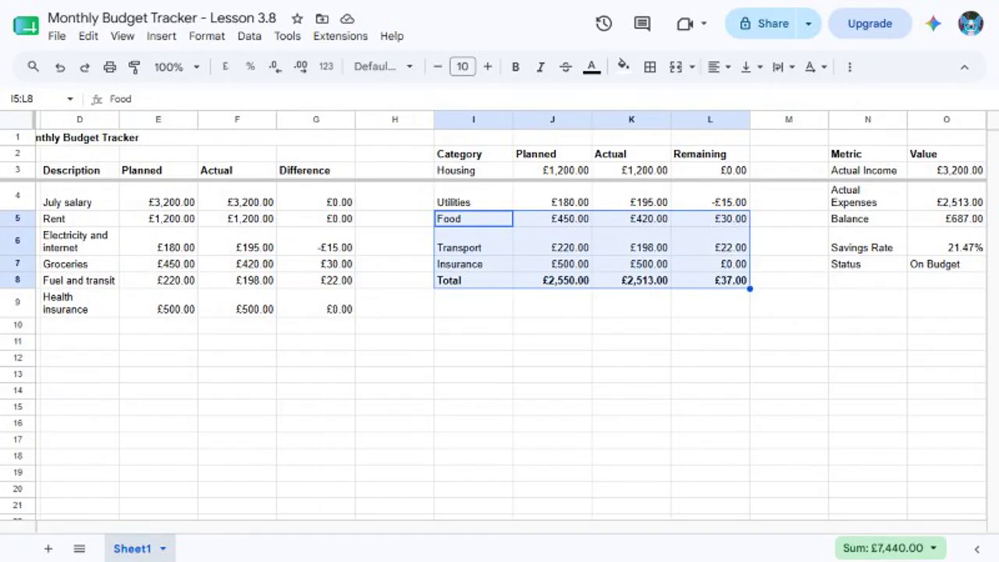
left_click(38, 99)
type("O2")
key("Return")
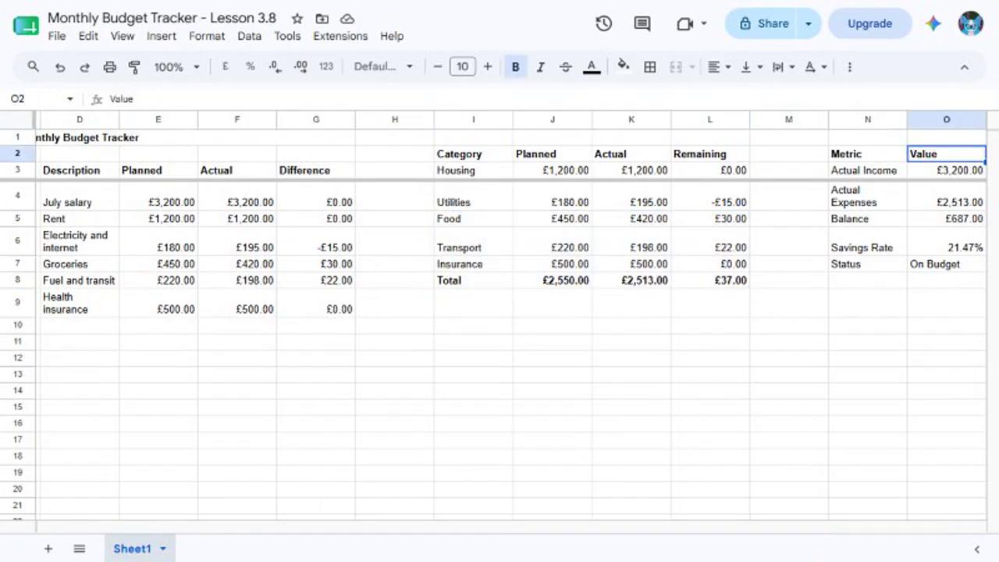
left_click(37, 99)
type("N2:O7")
key("Return")
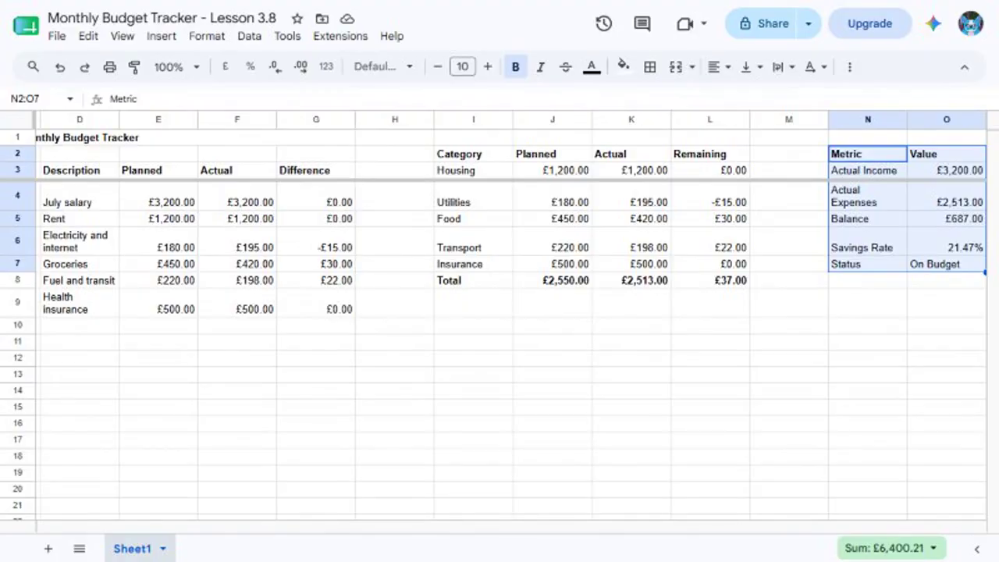
Examine the budget entries in A1:G9 and the category summary in I2:L8
left_click(36, 99)
type("A1:G9")
key("Return")
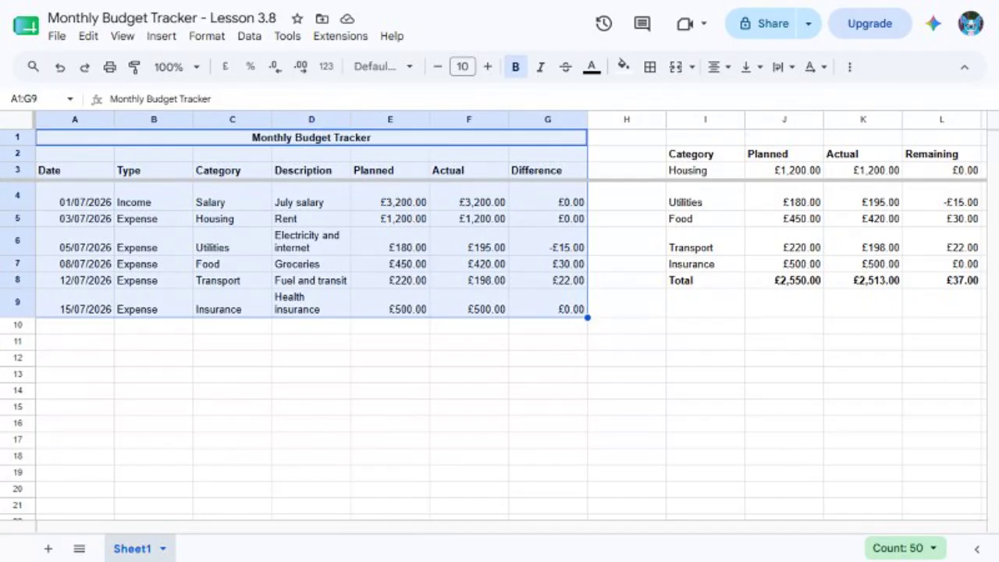
left_click(35, 99)
type("I2:L8")
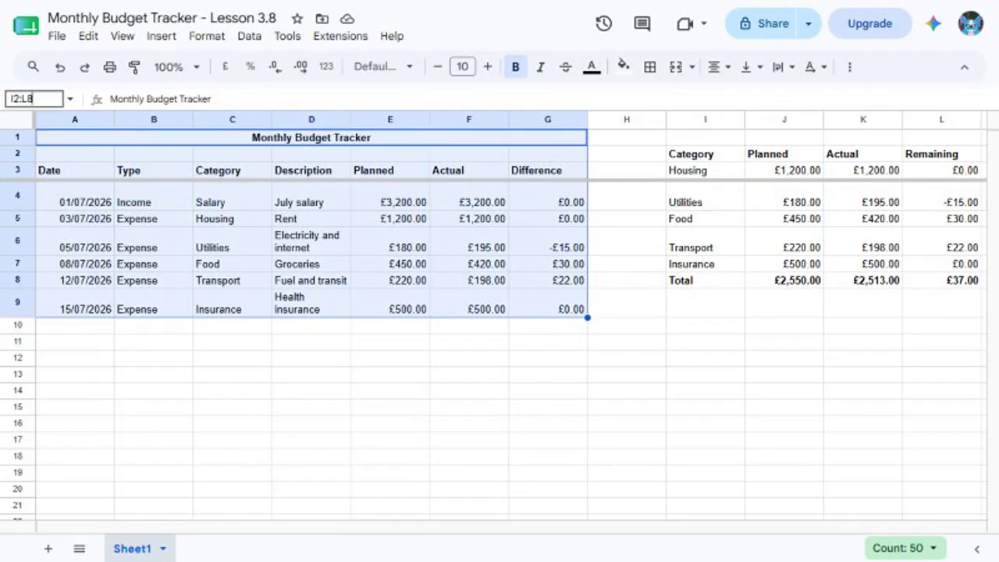
key("Return")
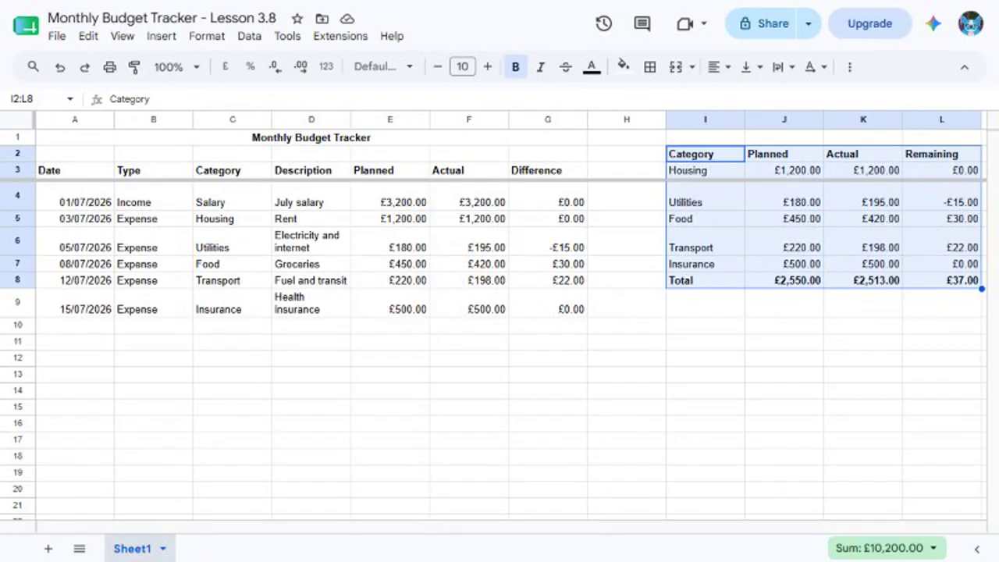
Examine the metrics table N2:O7, and both the summary and metrics tables together in I2:O8
left_click(38, 98)
type("O2")
key("Return")
key("Return")
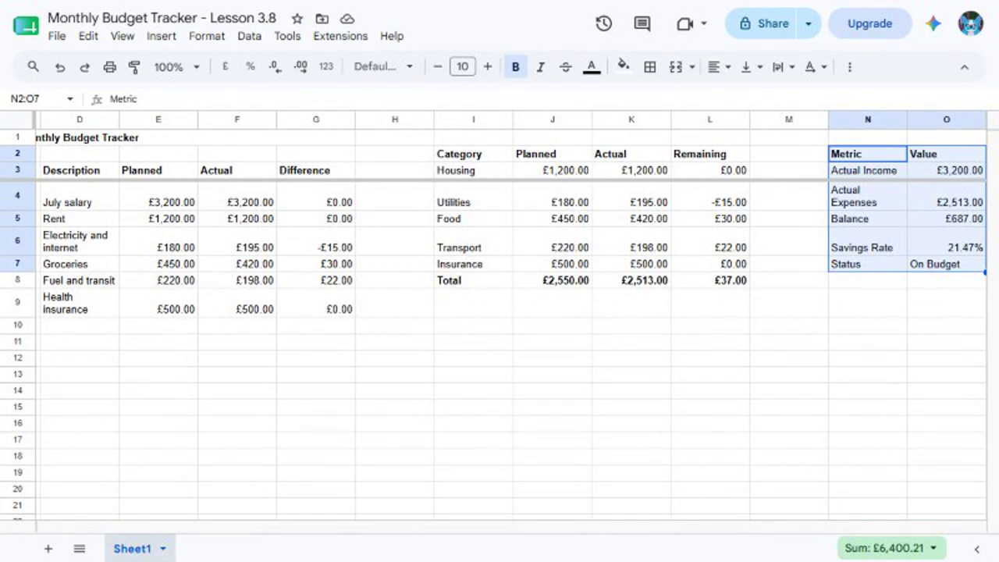
left_click(36, 98)
type("O2")
key("Return")
left_click(37, 98)
type("I2:O8")
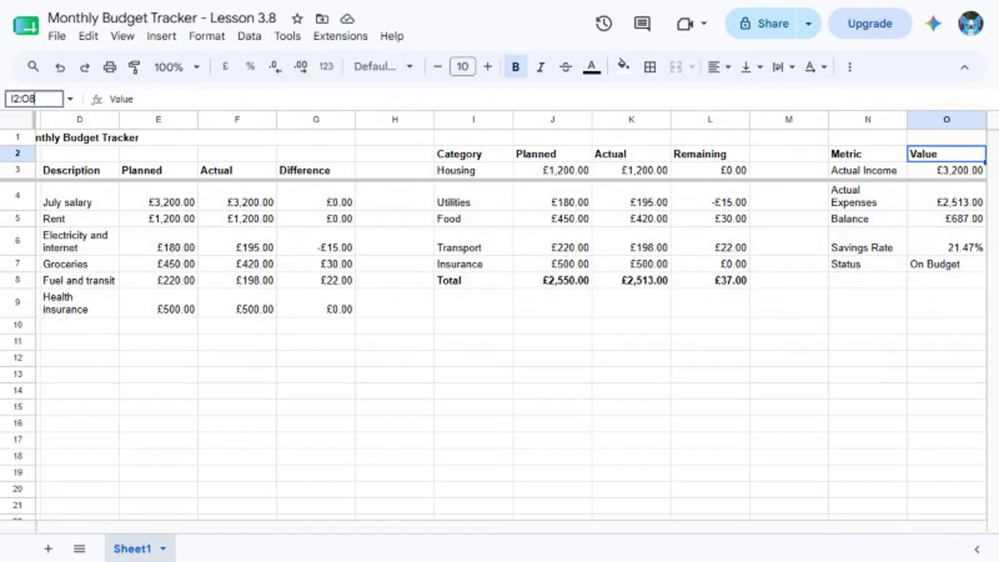
key("Return")
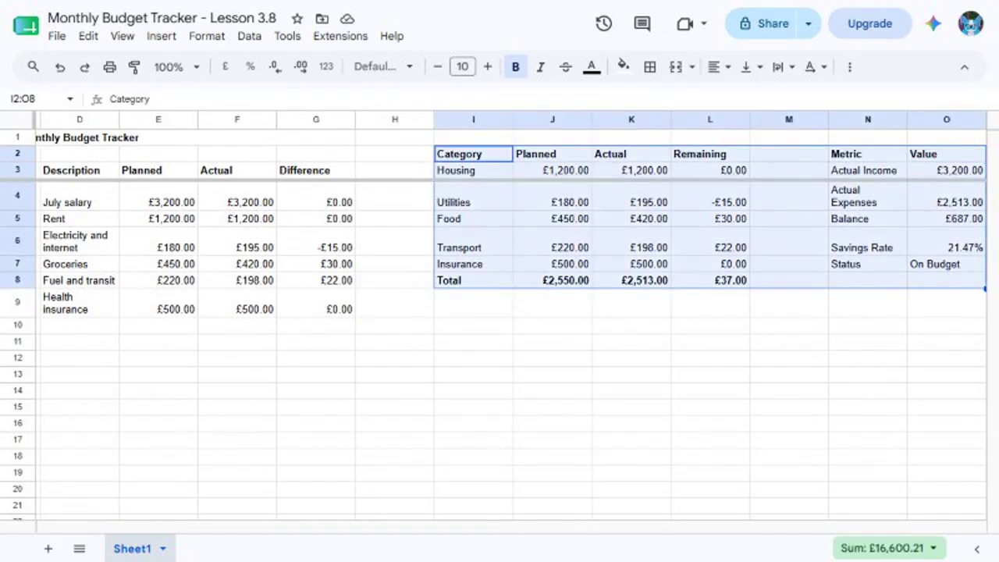